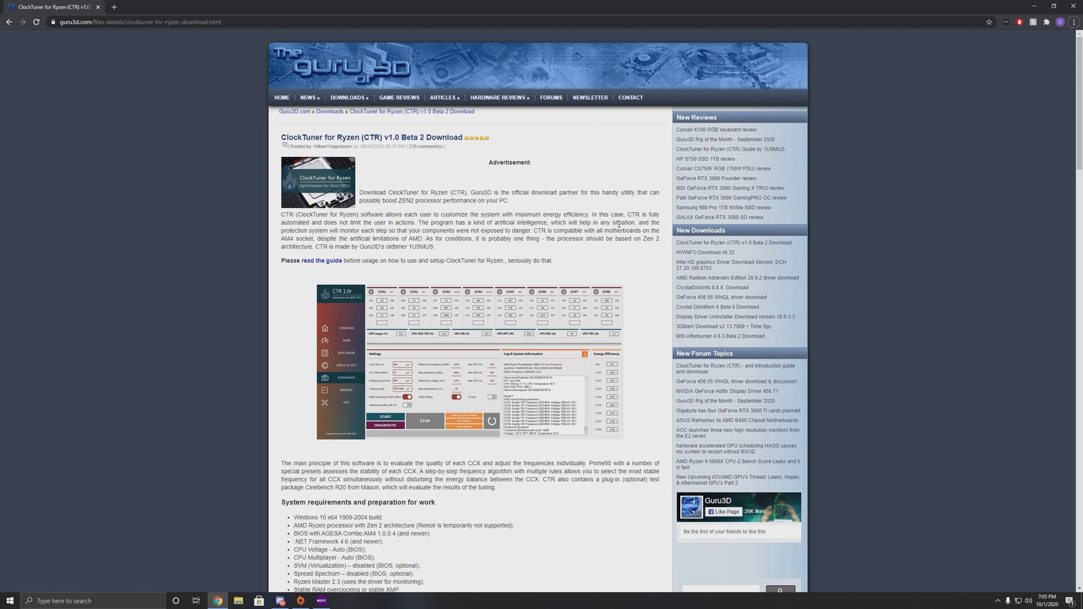
Scroll to 'How to install CTR' on the Guru3D page and download the CTR archive.
{"action": "scroll", "coordinate": [619, 224], "scroll_direction": "down", "scroll_amount": 2}
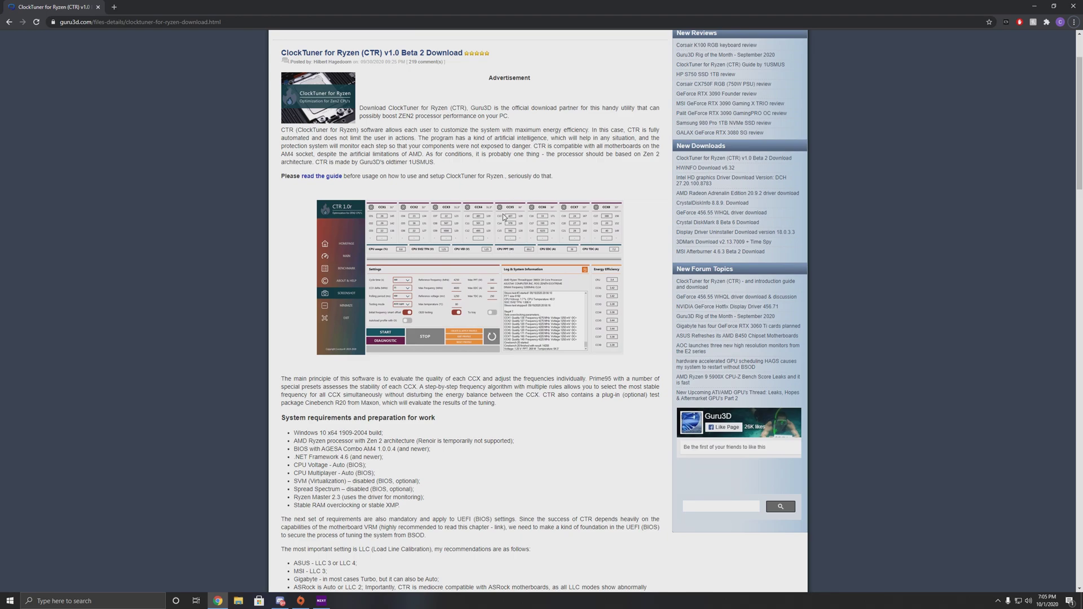
{"action": "scroll", "coordinate": [304, 156], "scroll_direction": "up", "scroll_amount": 2}
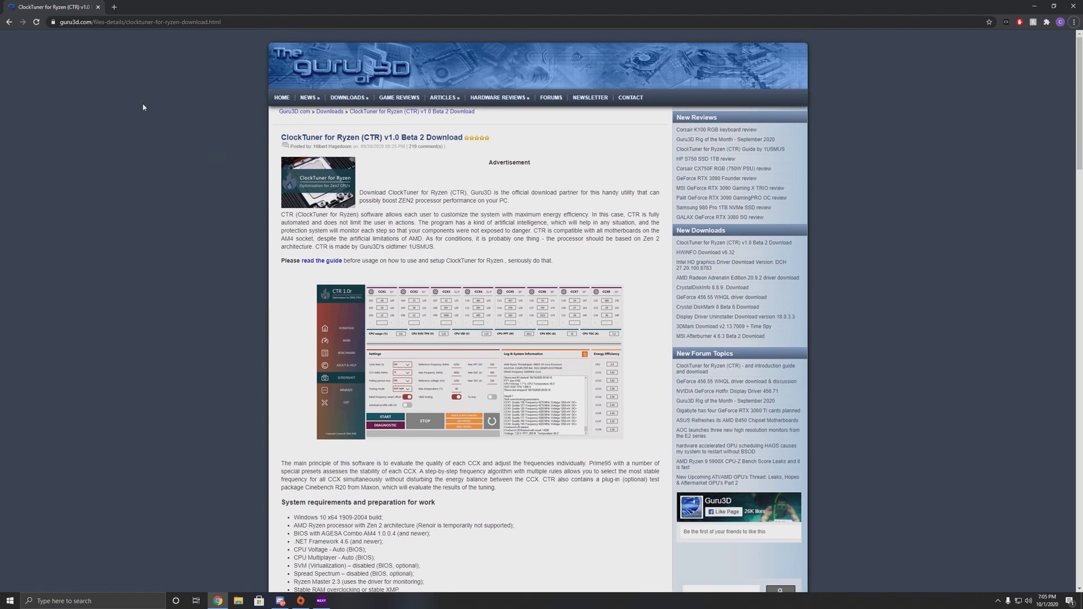
{"action": "scroll", "coordinate": [252, 115], "scroll_direction": "down", "scroll_amount": 3}
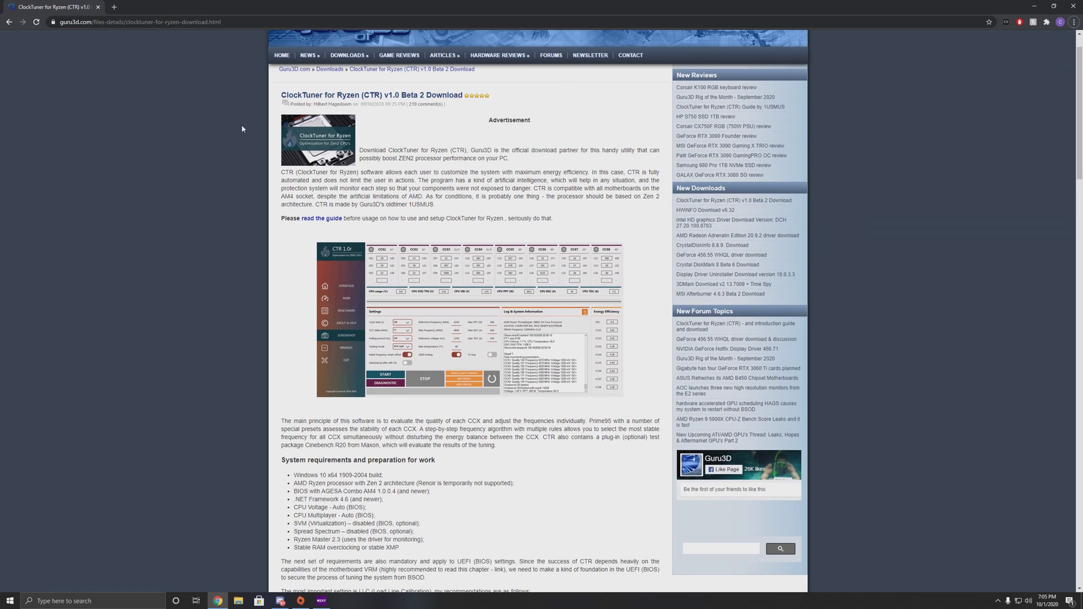
{"action": "scroll", "coordinate": [286, 180], "scroll_direction": "down", "scroll_amount": 2}
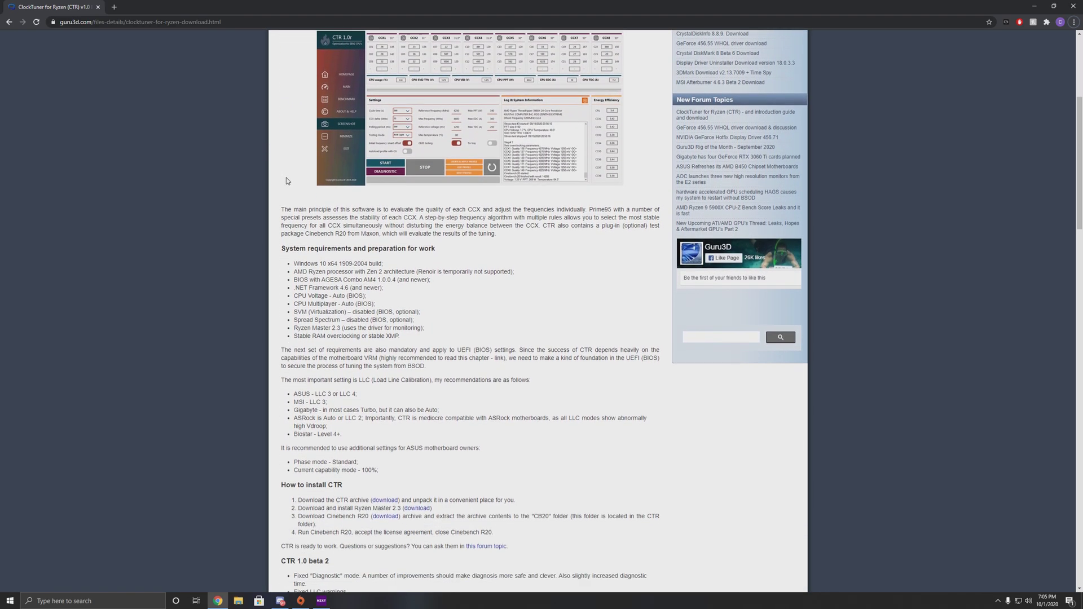
{"action": "scroll", "coordinate": [349, 239], "scroll_direction": "down", "scroll_amount": 1}
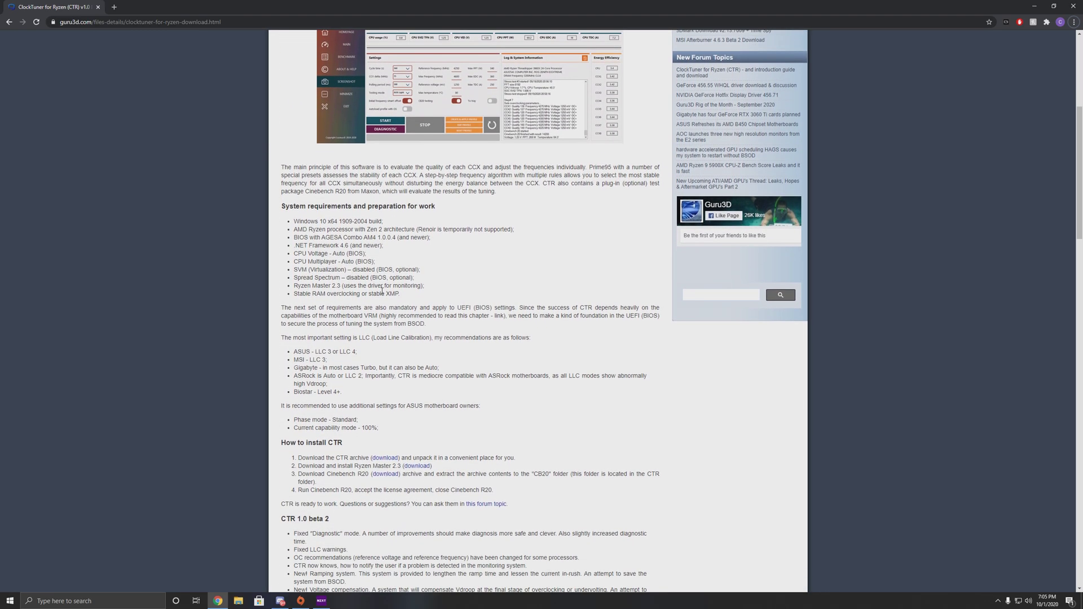
{"action": "left_click", "coordinate": [389, 458]}
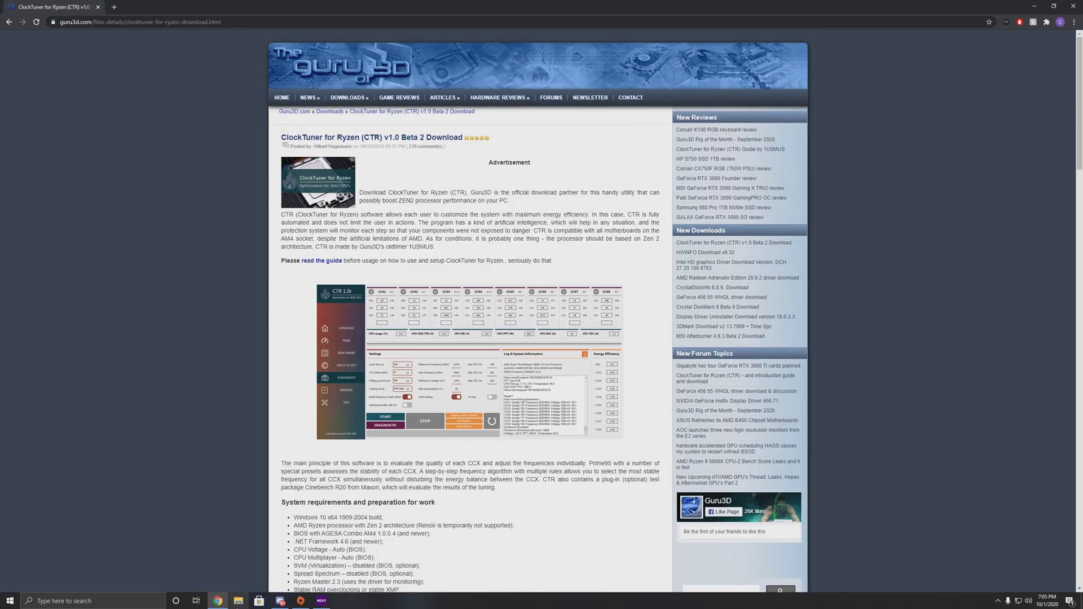
Open the downloaded [Guru3D]-CTR (1).zip archive from the Downloads folder.
{"action": "left_click", "coordinate": [238, 601]}
{"action": "left_click", "coordinate": [179, 92]}
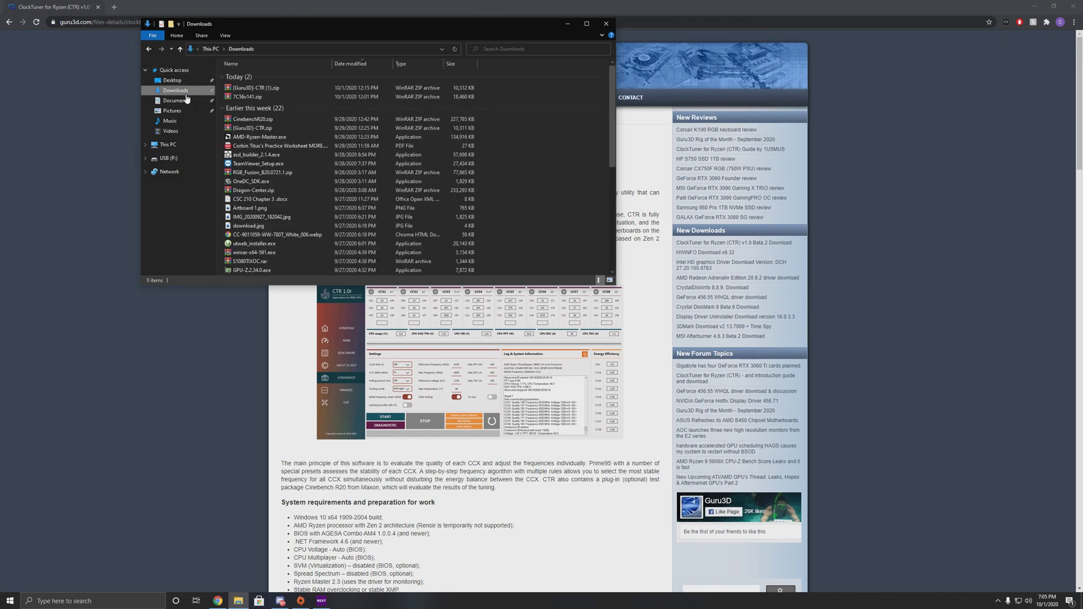
{"action": "left_click", "coordinate": [1033, 6]}
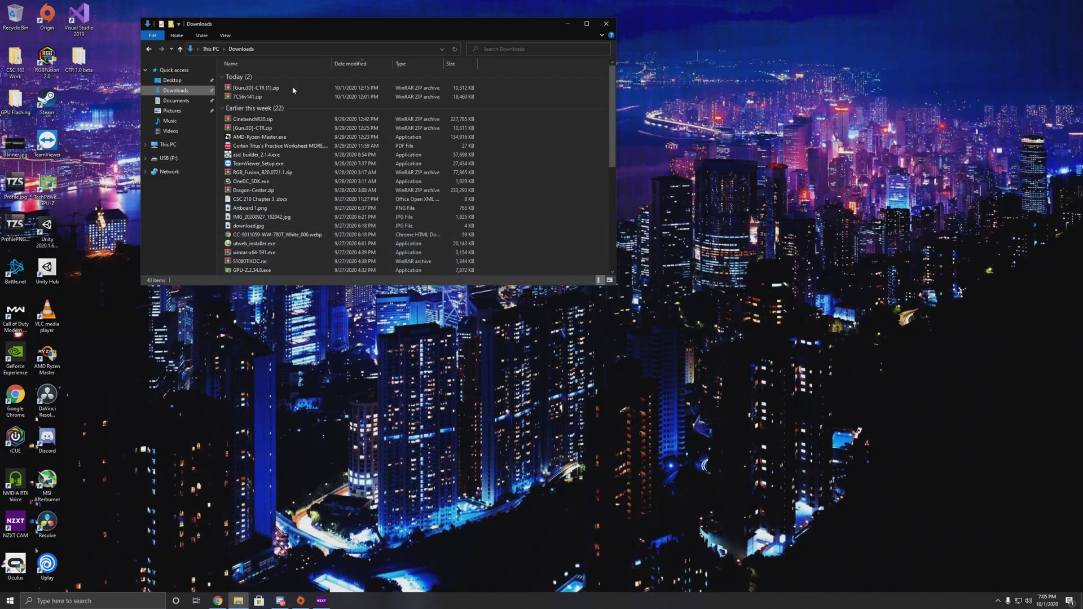
{"action": "double_click", "coordinate": [271, 88]}
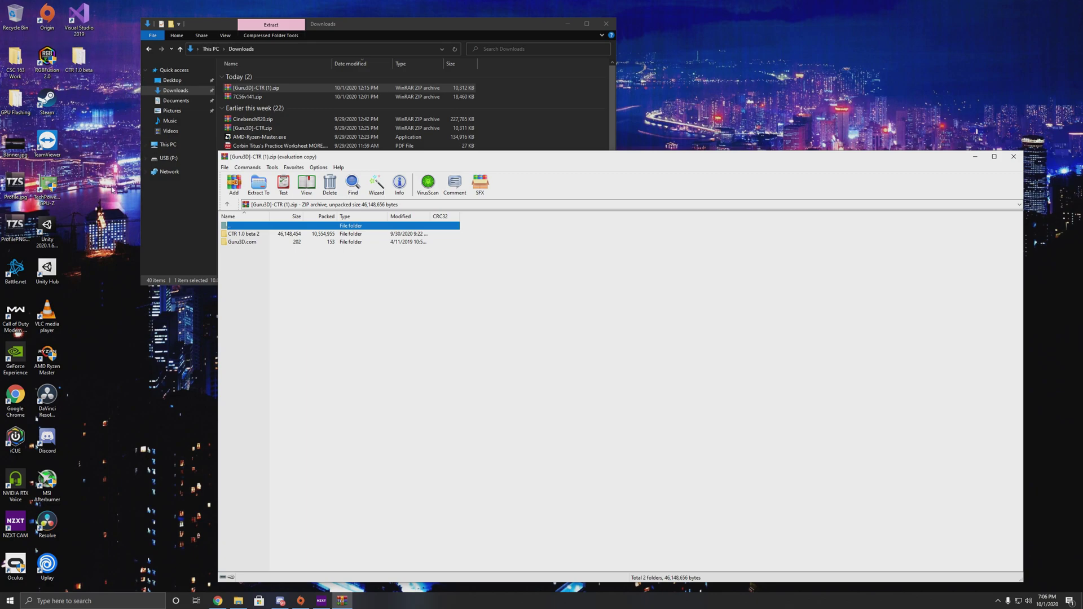
Create a new desktop folder named 'CTR YouTube'.
{"action": "right_click", "coordinate": [78, 100]}
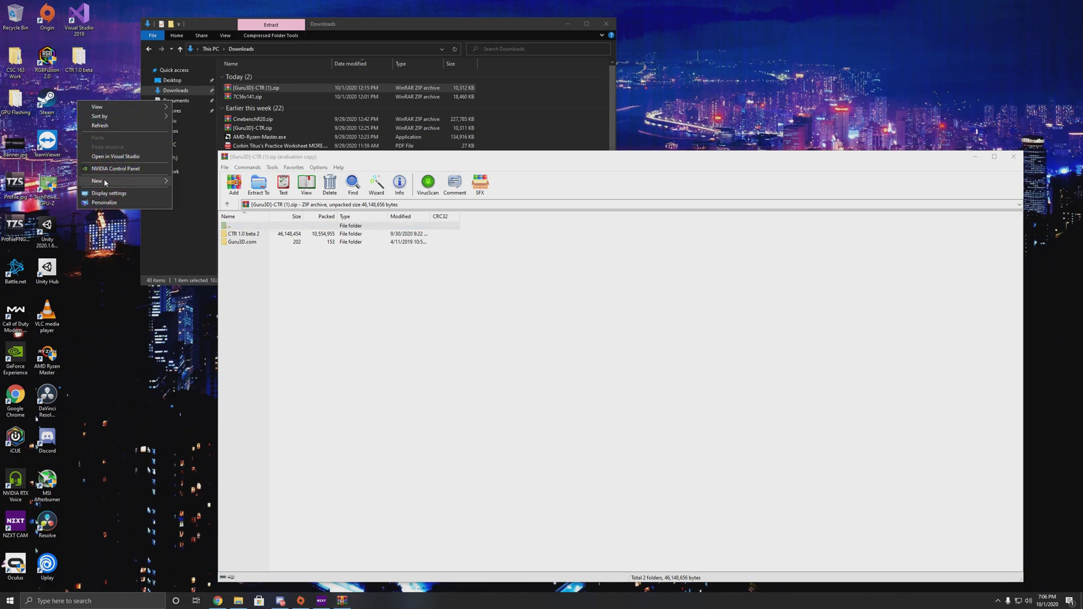
{"action": "mouse_move", "coordinate": [158, 181]}
{"action": "left_click", "coordinate": [193, 183]}
{"action": "type", "text": "CTR You"}
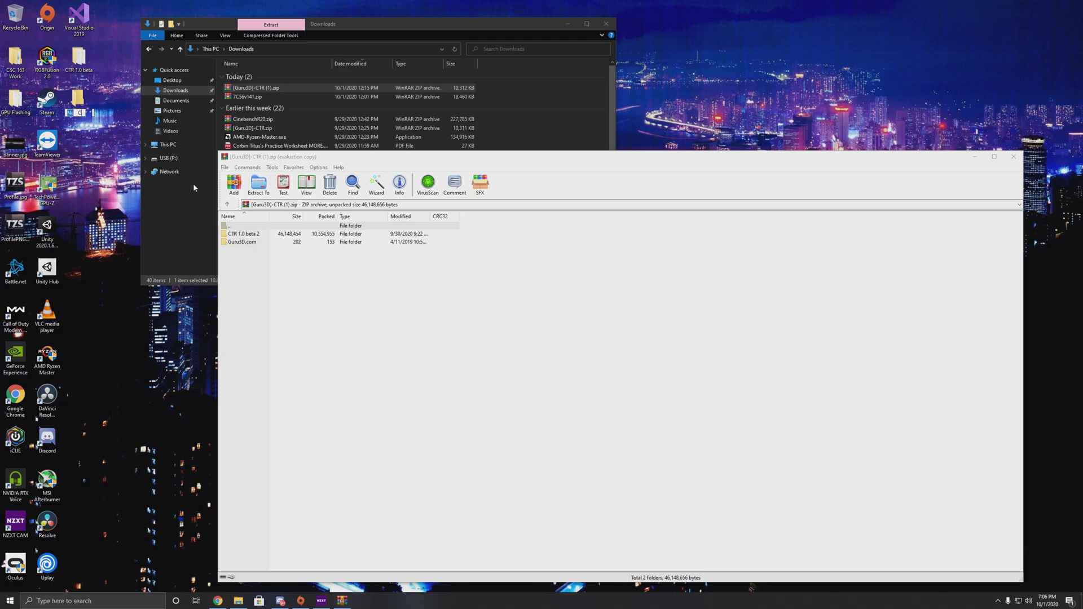
{"action": "type", "text": "Tube"}
{"action": "key", "text": "Return"}
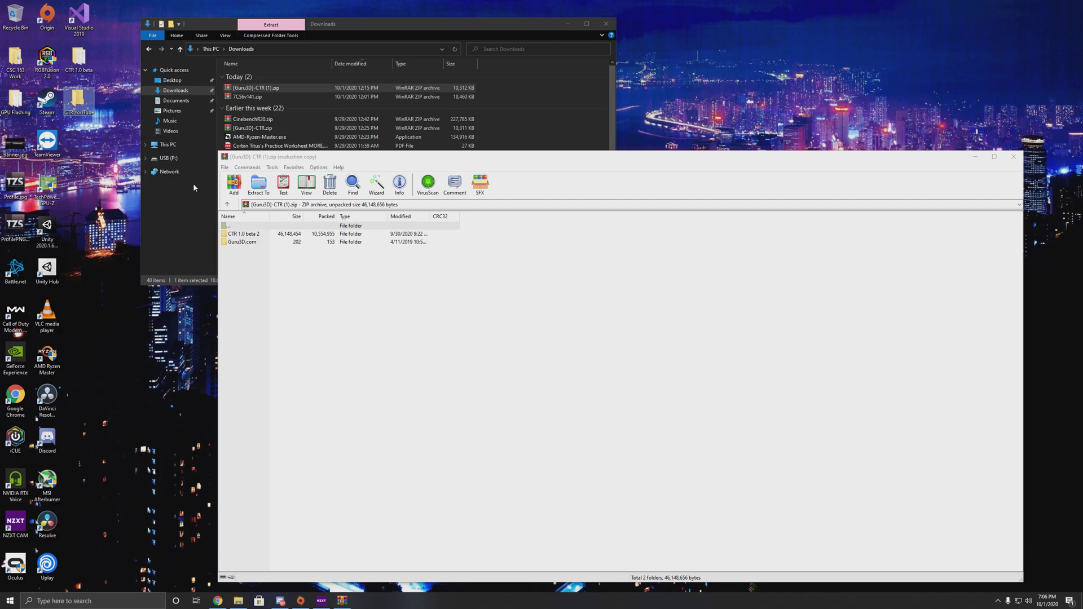
Extract every file in the archive's CTR 1.0 beta 2 folder into CTR YouTube.
{"action": "double_click", "coordinate": [251, 232]}
{"action": "key", "text": "ctrl+a"}
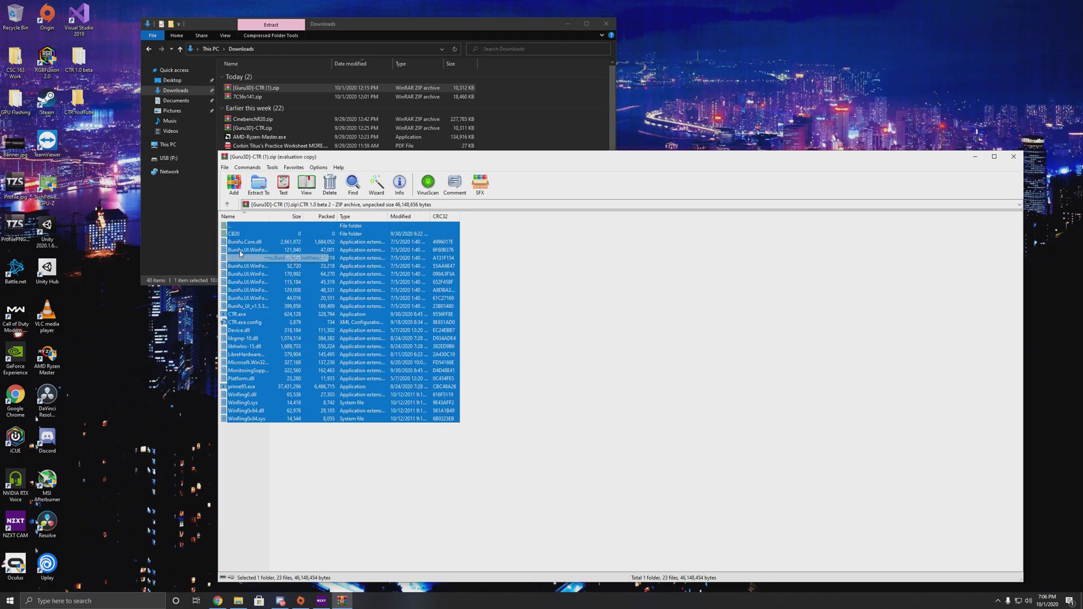
{"action": "left_click_drag", "start_coordinate": [236, 234], "coordinate": [78, 101]}
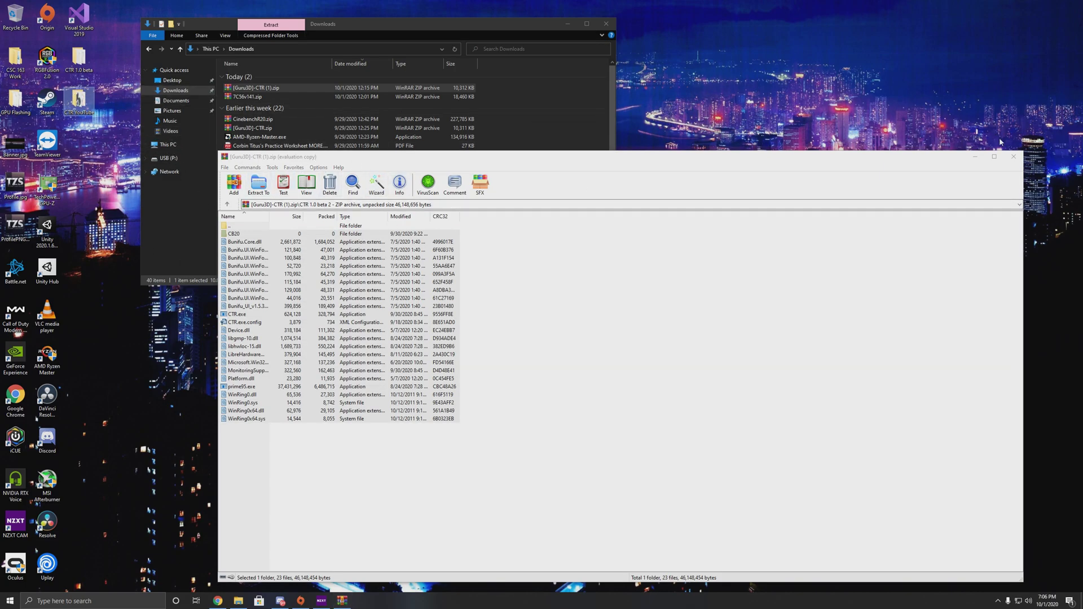
Close the CTR archive, open CinebenchR20.zip and select all its entries.
{"action": "left_click", "coordinate": [1014, 158]}
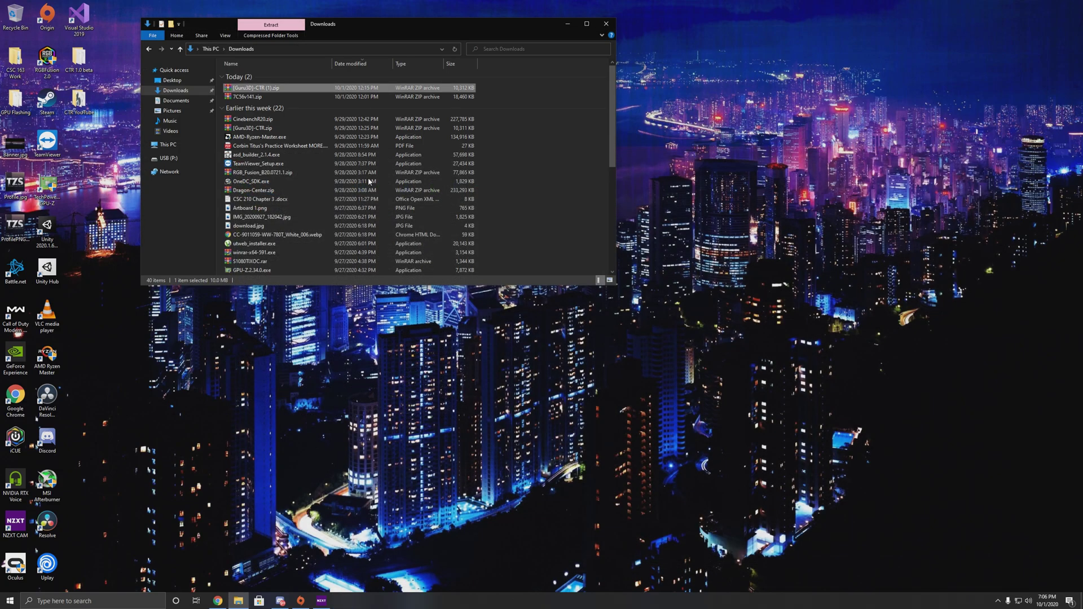
{"action": "double_click", "coordinate": [252, 119]}
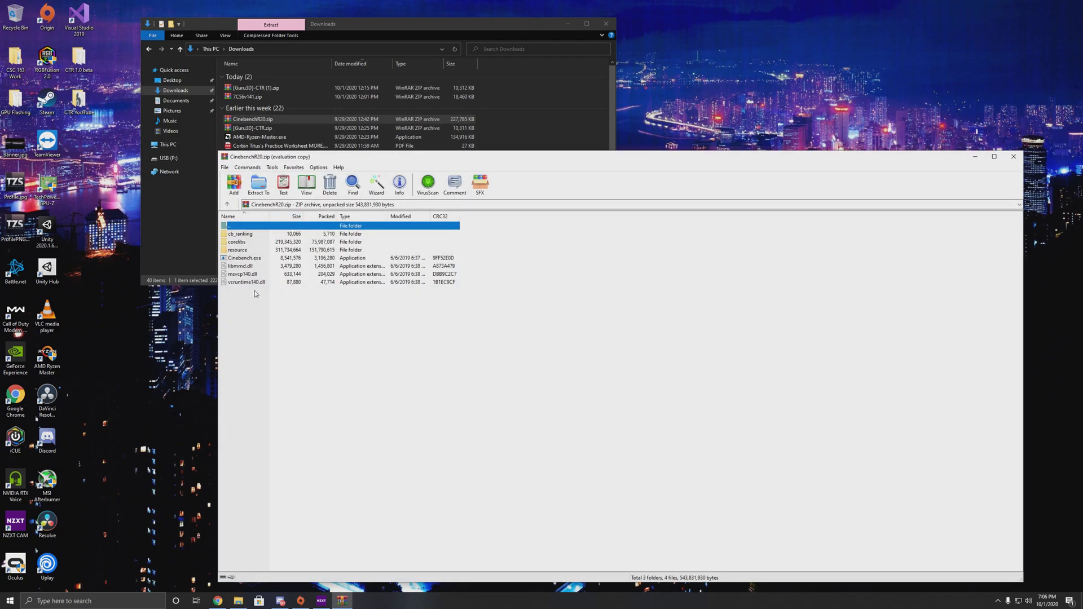
{"action": "left_click_drag", "start_coordinate": [254, 302], "coordinate": [241, 240]}
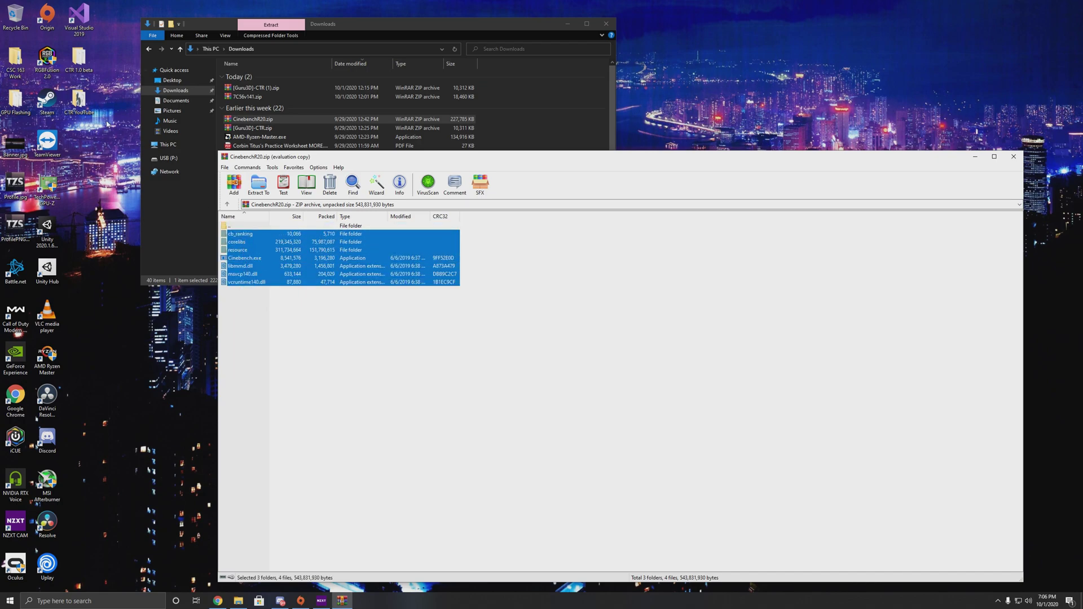
Extract the Cinebench R20 files into the CB20 folder inside CTR YouTube.
{"action": "double_click", "coordinate": [78, 102]}
{"action": "double_click", "coordinate": [276, 89]}
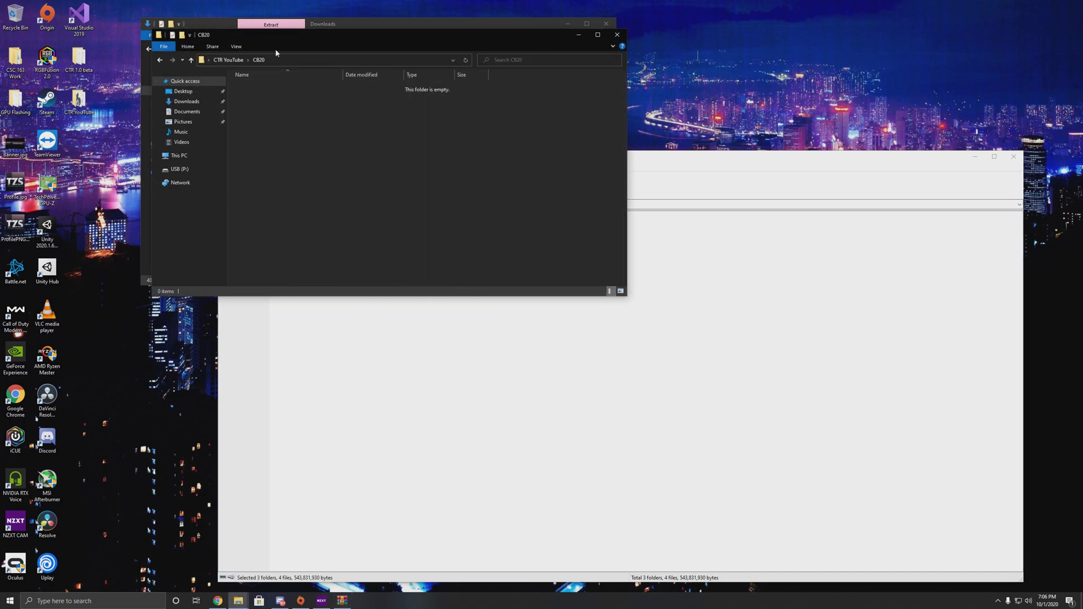
{"action": "left_click_drag", "start_coordinate": [299, 36], "coordinate": [376, 312]}
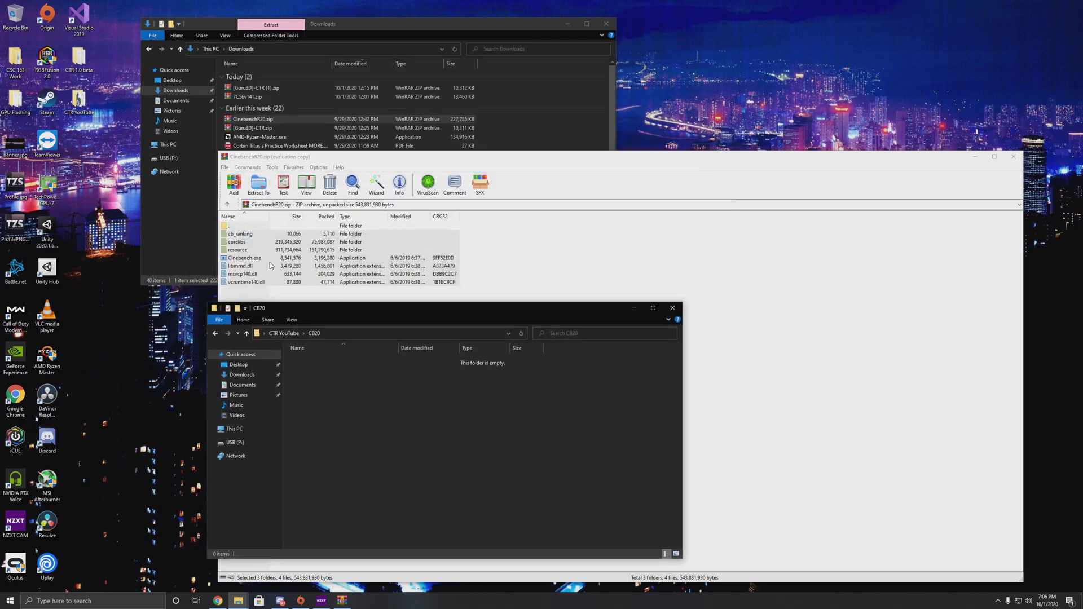
{"action": "left_click_drag", "start_coordinate": [272, 265], "coordinate": [351, 474]}
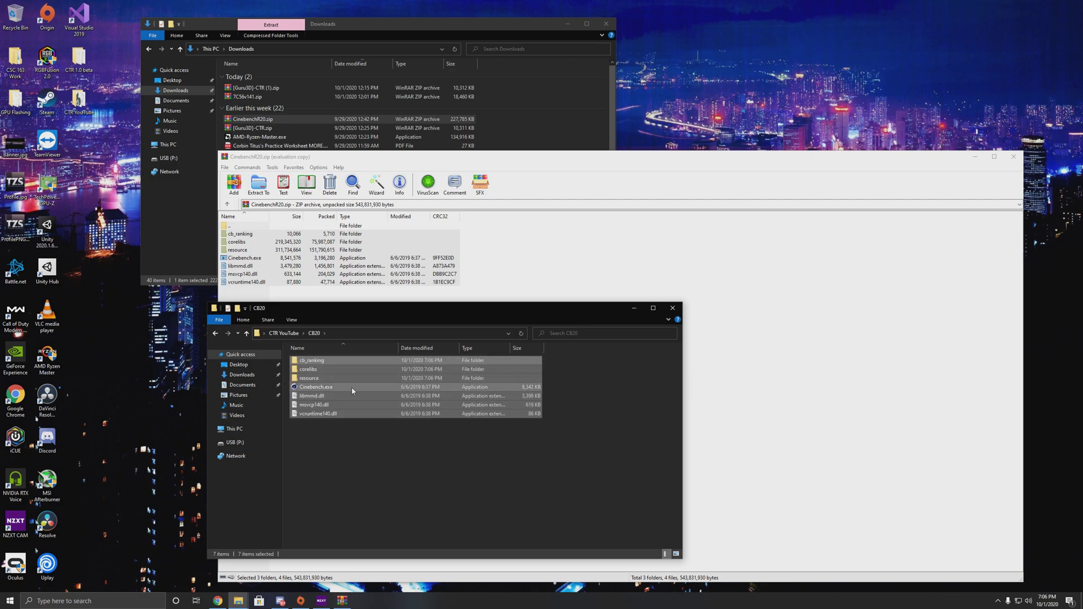
Close the Cinebench archive and Downloads window, then select CTR.exe in CTR YouTube.
{"action": "left_click", "coordinate": [284, 333]}
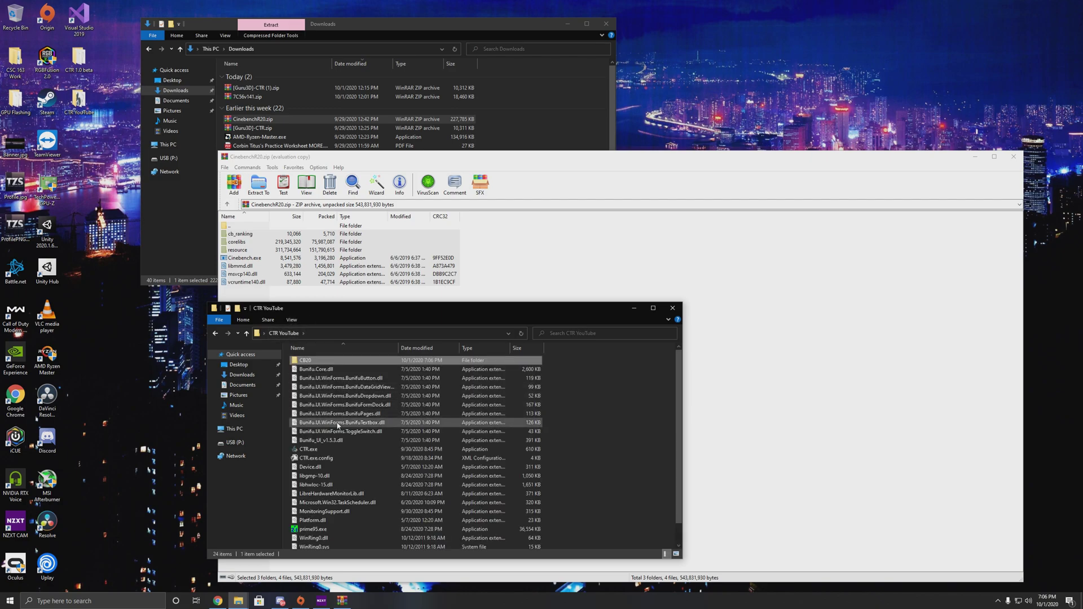
{"action": "left_click", "coordinate": [1013, 157]}
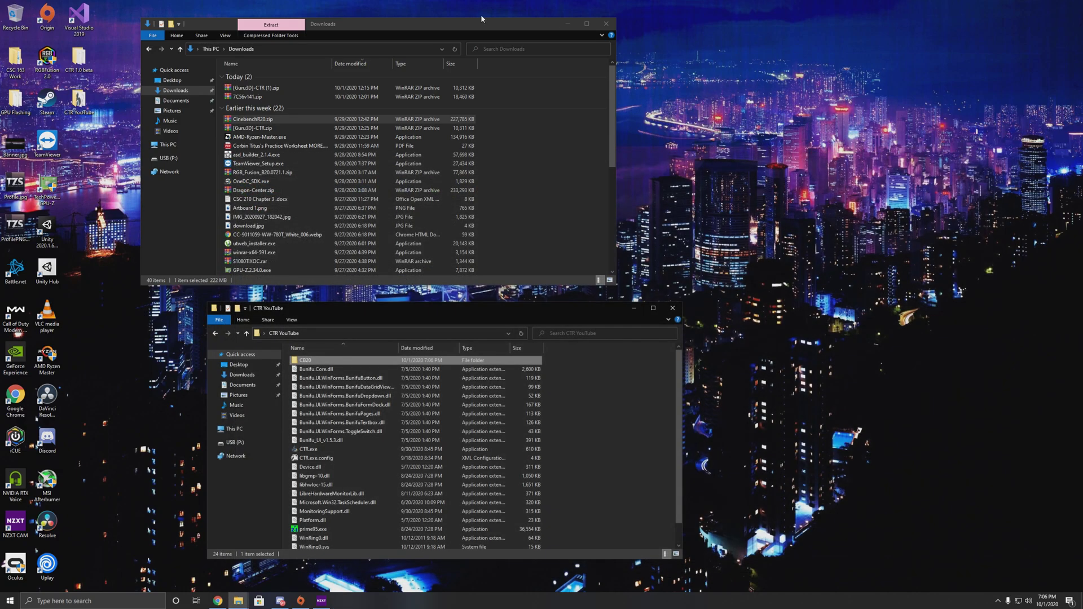
{"action": "left_click", "coordinate": [606, 23]}
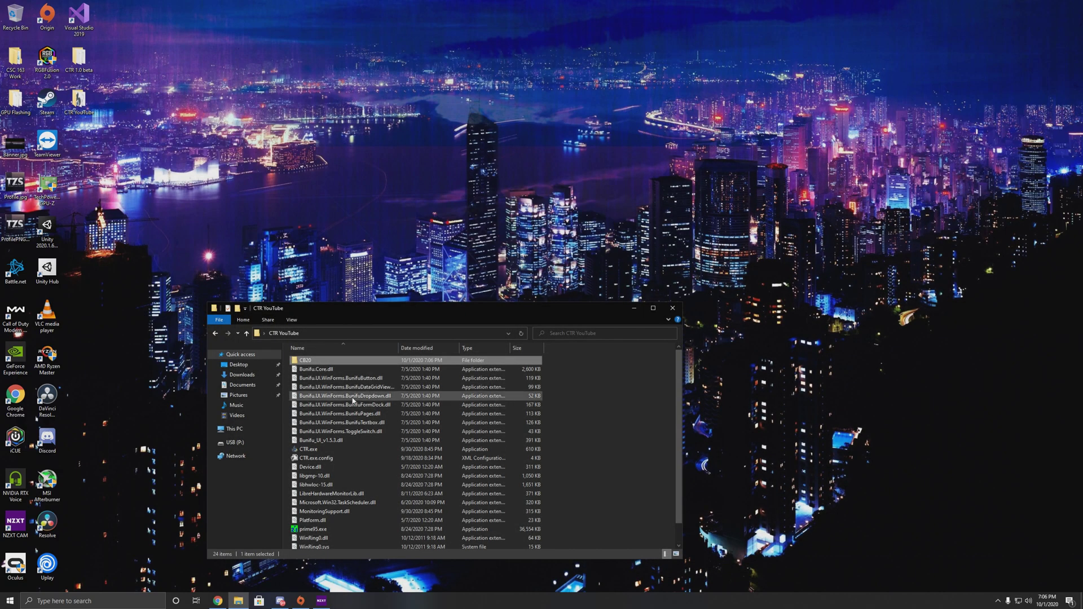
{"action": "left_click", "coordinate": [308, 449]}
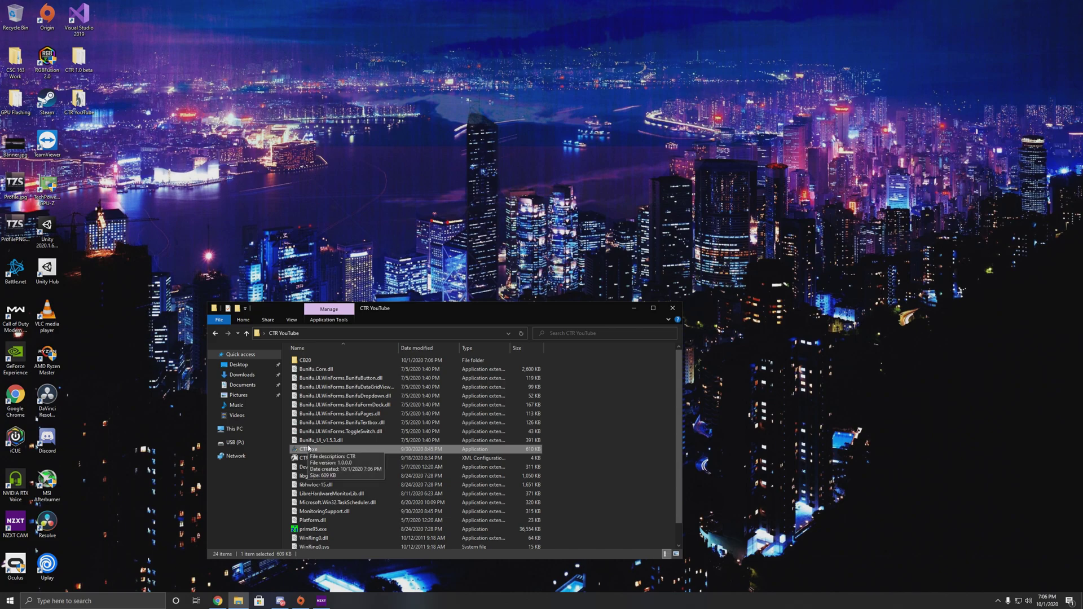
Launch CTR.exe and close the author's Twitter homepage that opens in the browser.
{"action": "double_click", "coordinate": [308, 449]}
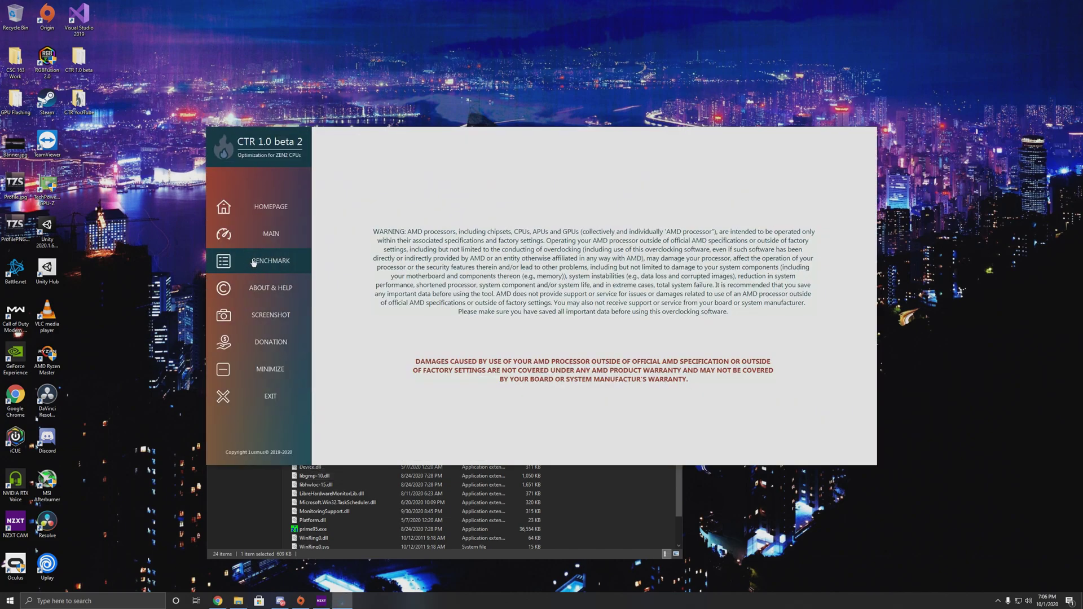
{"action": "left_click", "coordinate": [277, 210]}
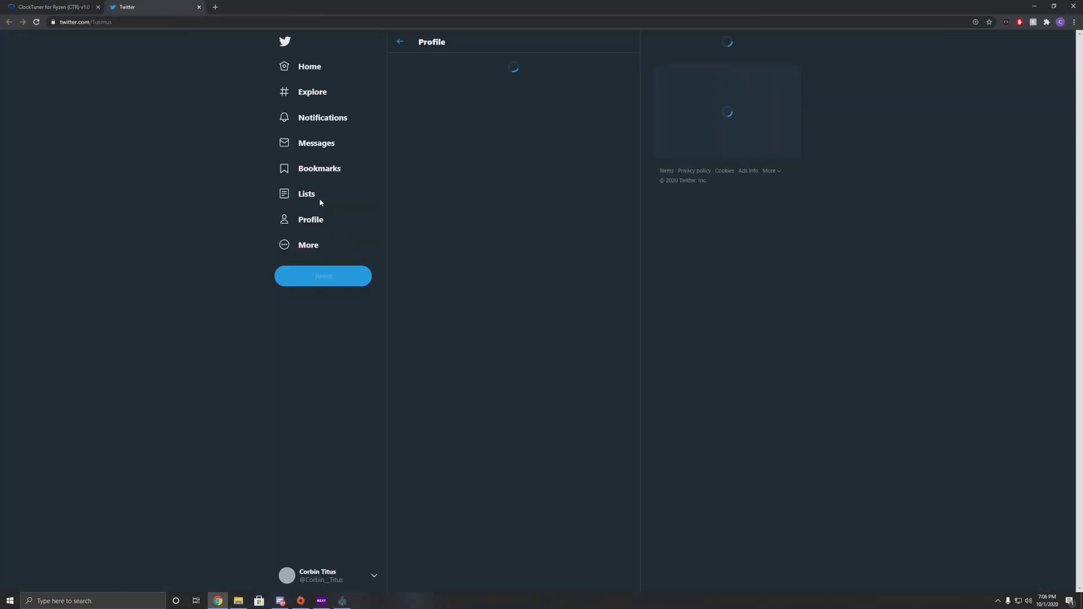
{"action": "left_click", "coordinate": [198, 7]}
{"action": "left_click", "coordinate": [98, 6]}
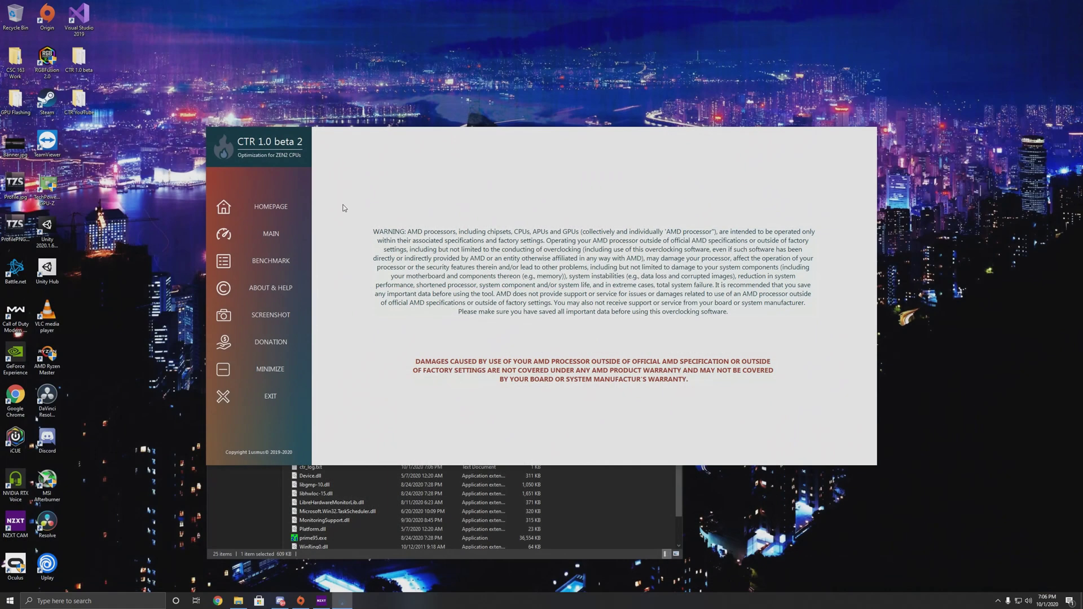
Reposition the CTR window and the CTR YouTube folder window so both are visible.
{"action": "left_click", "coordinate": [241, 529]}
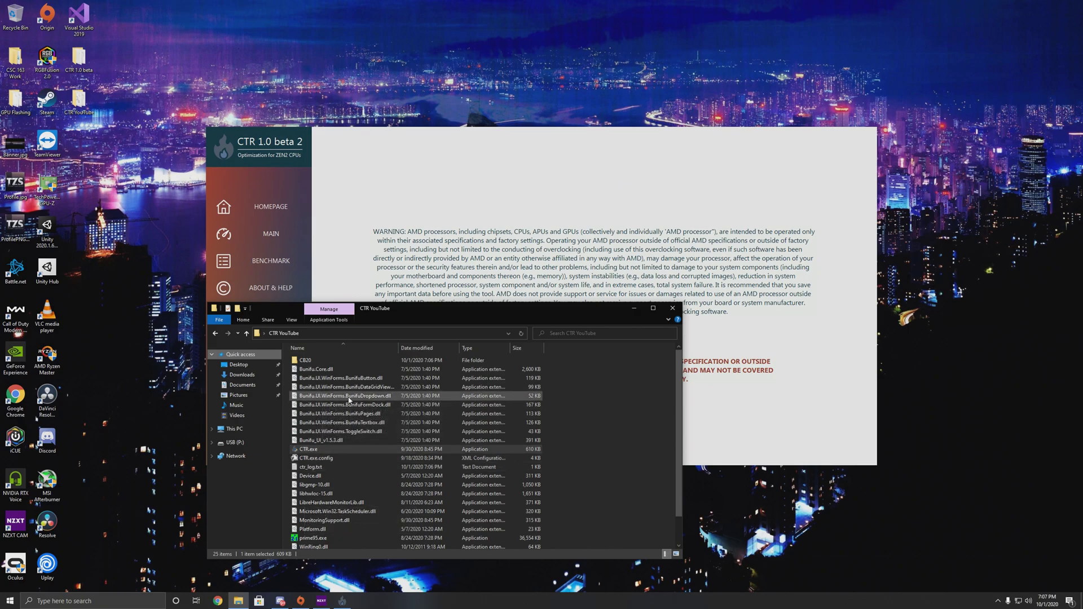
{"action": "left_click_drag", "start_coordinate": [397, 311], "coordinate": [721, 212]}
{"action": "left_click_drag", "start_coordinate": [295, 139], "coordinate": [158, 57]}
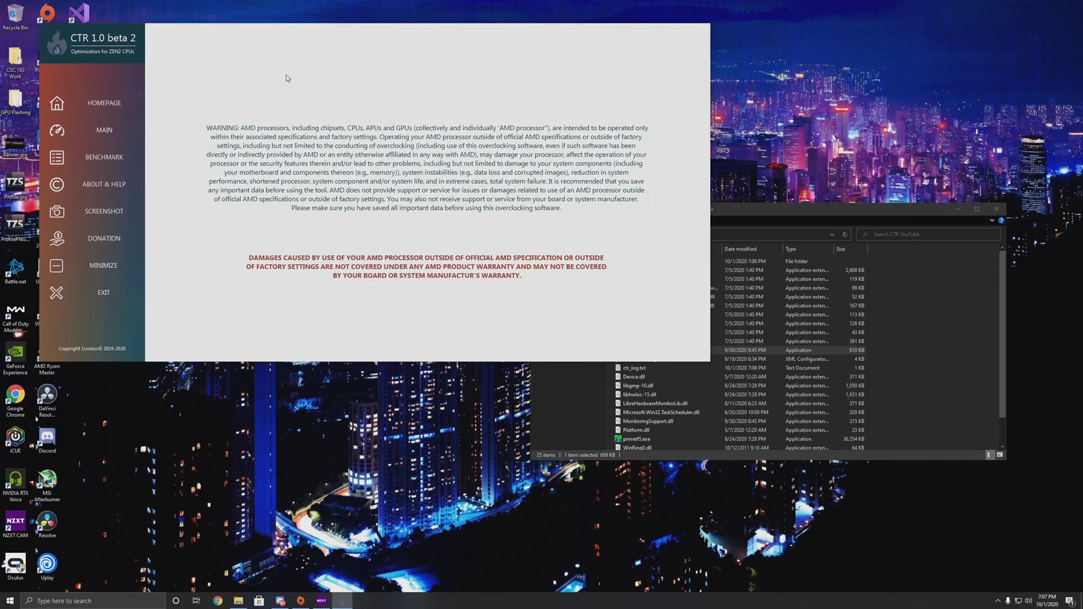
{"action": "left_click", "coordinate": [806, 218]}
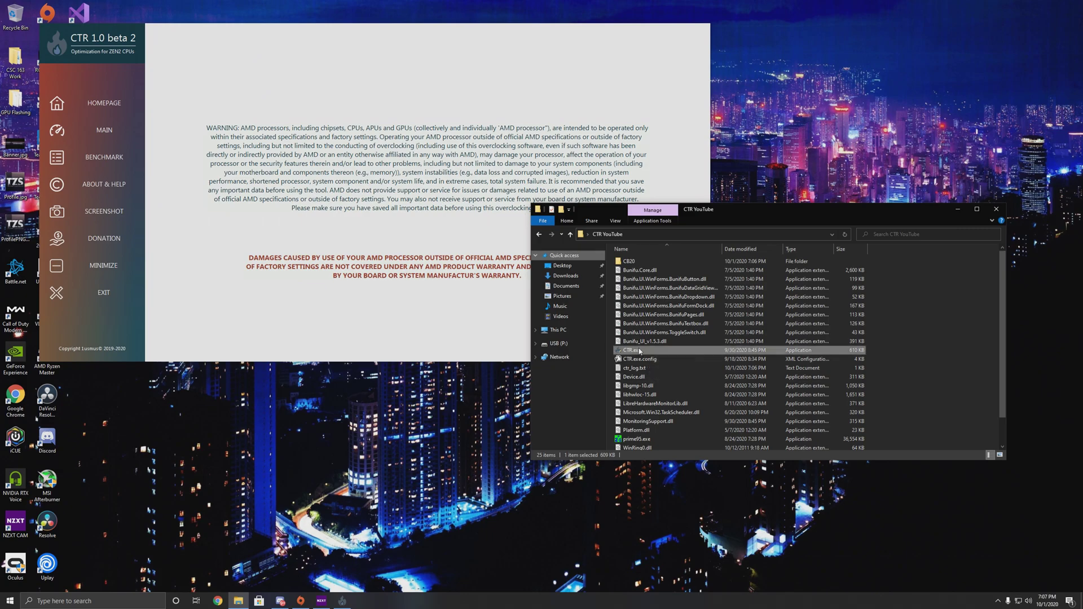
{"action": "left_click_drag", "start_coordinate": [158, 69], "coordinate": [195, 95]}
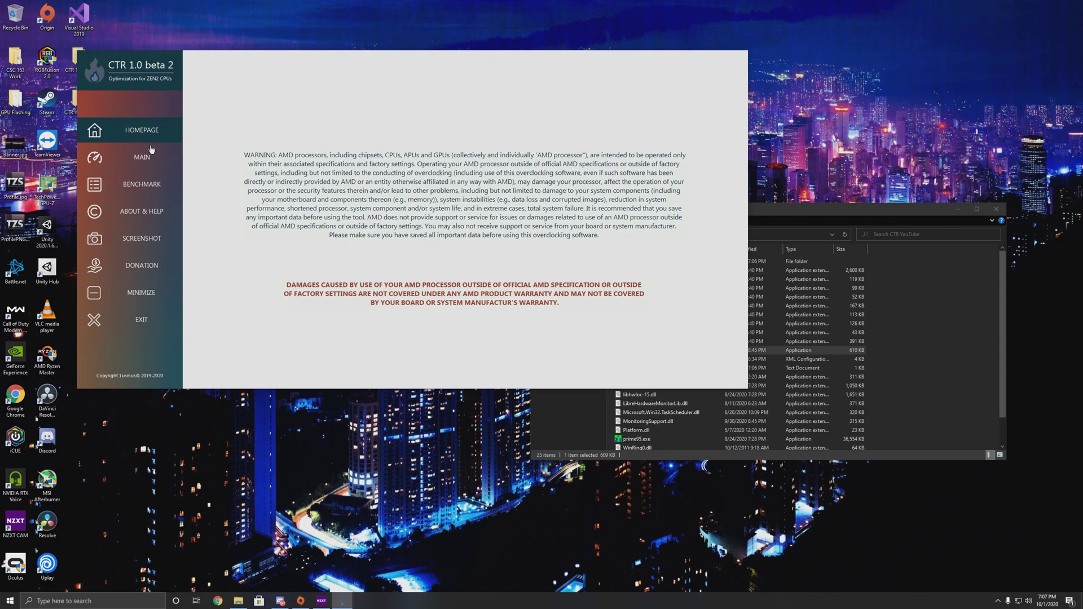
{"action": "left_click", "coordinate": [145, 160]}
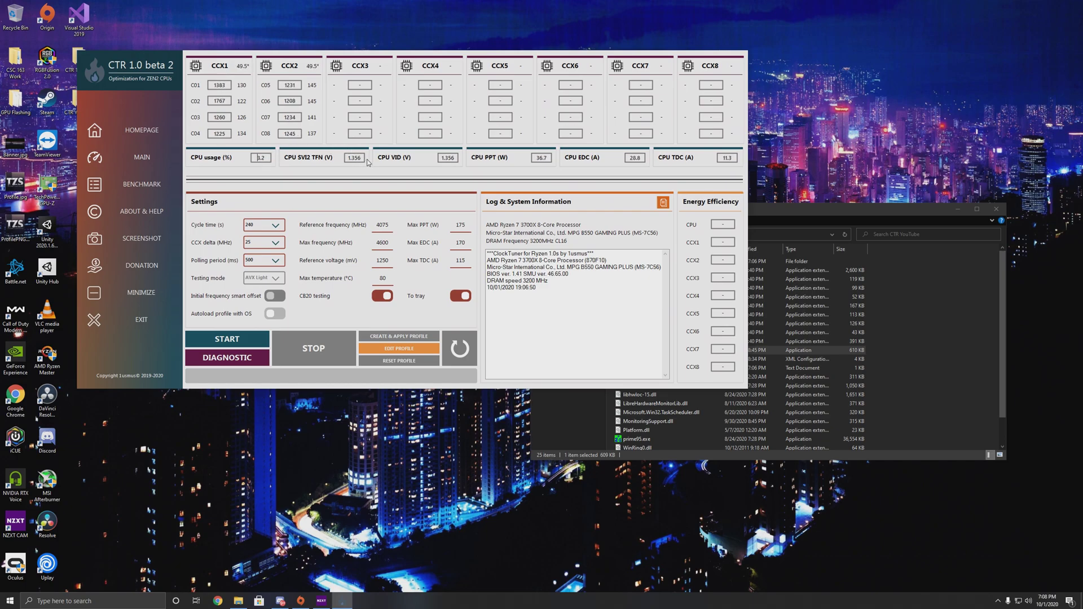
Select the Max temperature field in CTR's main tuning settings panel.
{"action": "double_click", "coordinate": [353, 164]}
{"action": "left_click", "coordinate": [446, 162]}
{"action": "left_click", "coordinate": [552, 160]}
{"action": "double_click", "coordinate": [387, 226]}
{"action": "left_click", "coordinate": [393, 226]}
{"action": "double_click", "coordinate": [390, 226]}
{"action": "double_click", "coordinate": [376, 244]}
{"action": "double_click", "coordinate": [389, 261]}
{"action": "double_click", "coordinate": [381, 278]}
Set the Max temperature limit to 95 °C.
{"action": "type", "text": "95"}
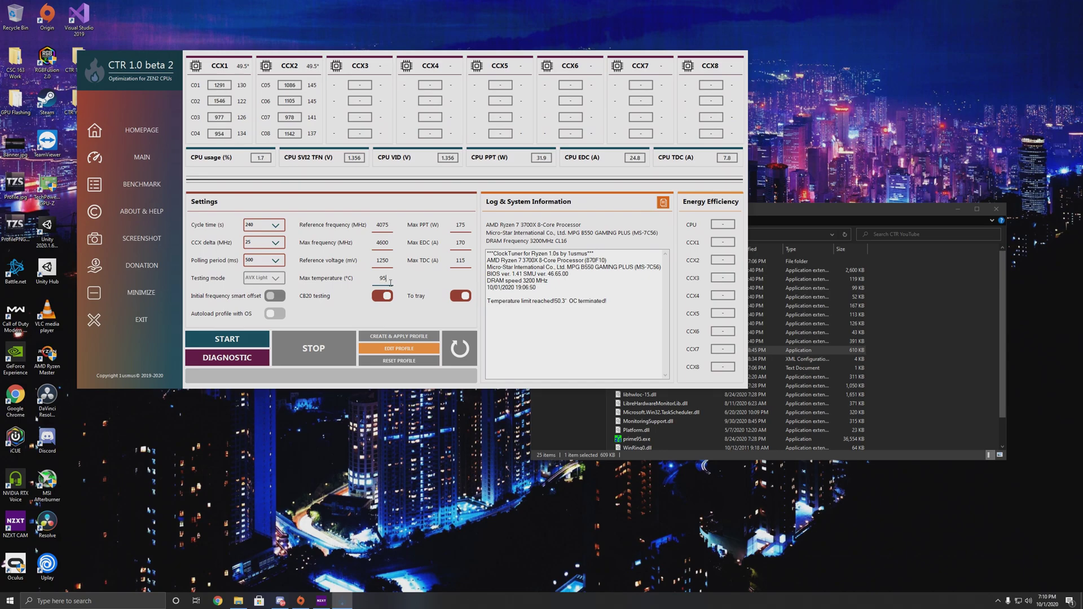
{"action": "double_click", "coordinate": [383, 279]}
{"action": "left_click", "coordinate": [388, 280]}
Set Max PPT, Max EDC and Max TDC each to 300.
{"action": "double_click", "coordinate": [463, 228]}
{"action": "type", "text": "30"}
{"action": "double_click", "coordinate": [460, 242]}
{"action": "left_click", "coordinate": [461, 242]}
{"action": "key", "text": "BackSpace"}
{"action": "key", "text": "BackSpace"}
{"action": "key", "text": "BackSpace"}
{"action": "type", "text": "300"}
{"action": "double_click", "coordinate": [460, 261]}
{"action": "type", "text": "300"}
Change the reference voltage from 1250 to 1350 mV.
{"action": "double_click", "coordinate": [382, 262]}
{"action": "left_click", "coordinate": [386, 261]}
{"action": "key", "text": "BackSpace"}
{"action": "type", "text": "3"}
{"action": "left_click_drag", "start_coordinate": [460, 161], "coordinate": [452, 162]}
{"action": "left_click", "coordinate": [958, 208]}
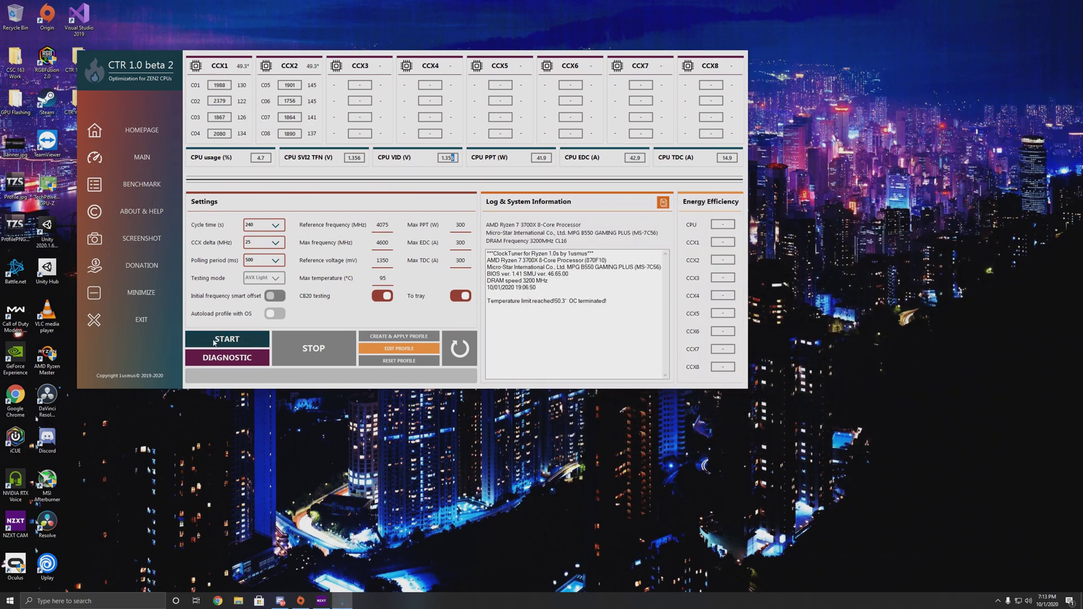
Start automatic tuning with Cinebench and move CTR aside to watch the R20 run.
{"action": "left_click", "coordinate": [227, 339]}
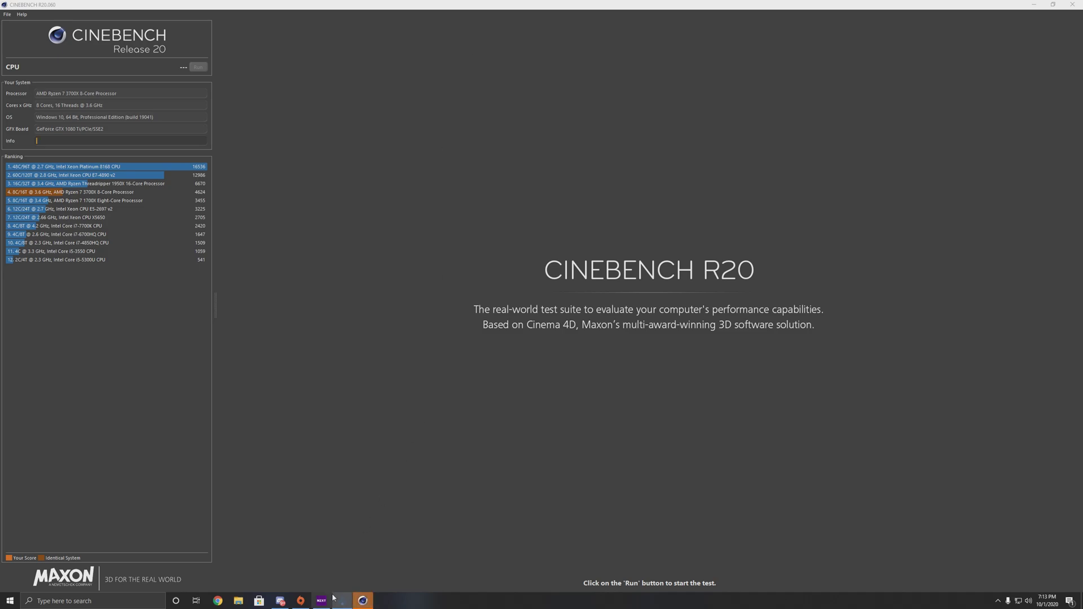
{"action": "left_click", "coordinate": [330, 558]}
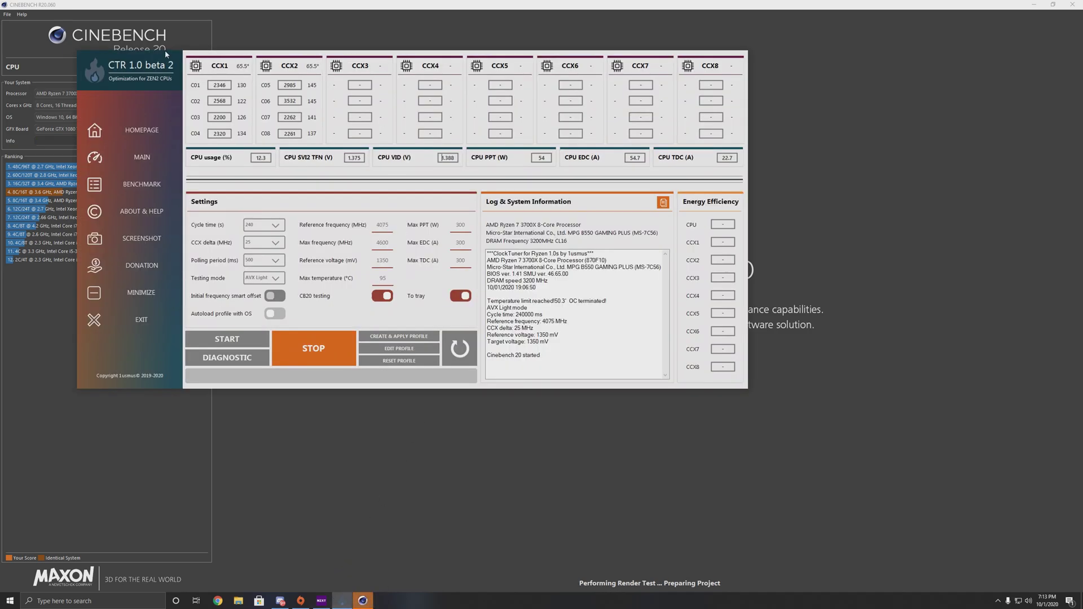
{"action": "left_click_drag", "start_coordinate": [166, 54], "coordinate": [488, 248]}
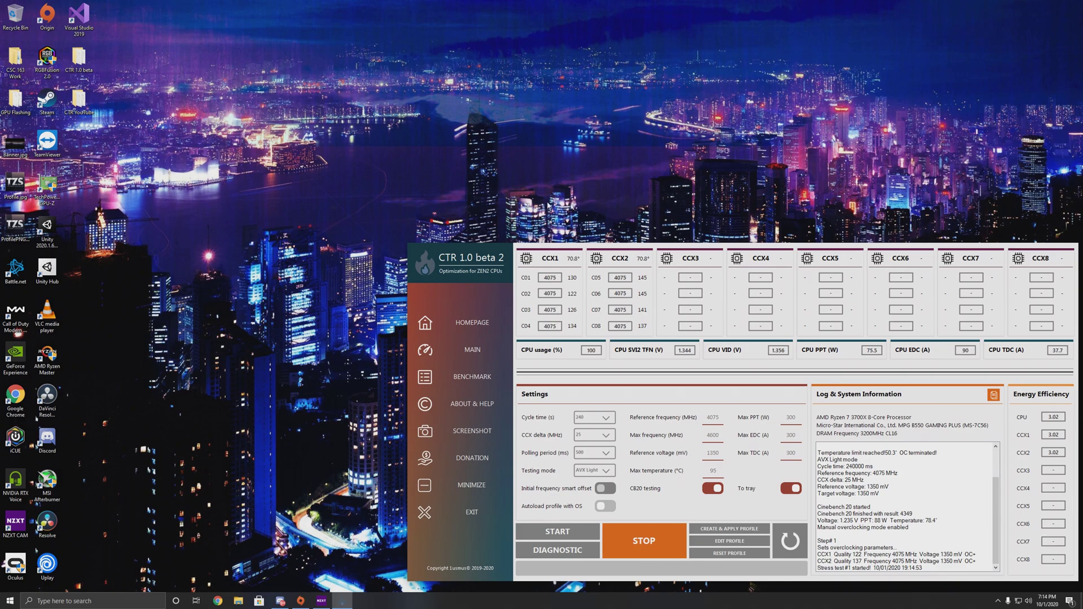
Move CTR up-left, view the BENCHMARK score comparison charts, then return to the main page.
{"action": "left_click_drag", "start_coordinate": [478, 377], "coordinate": [362, 262]}
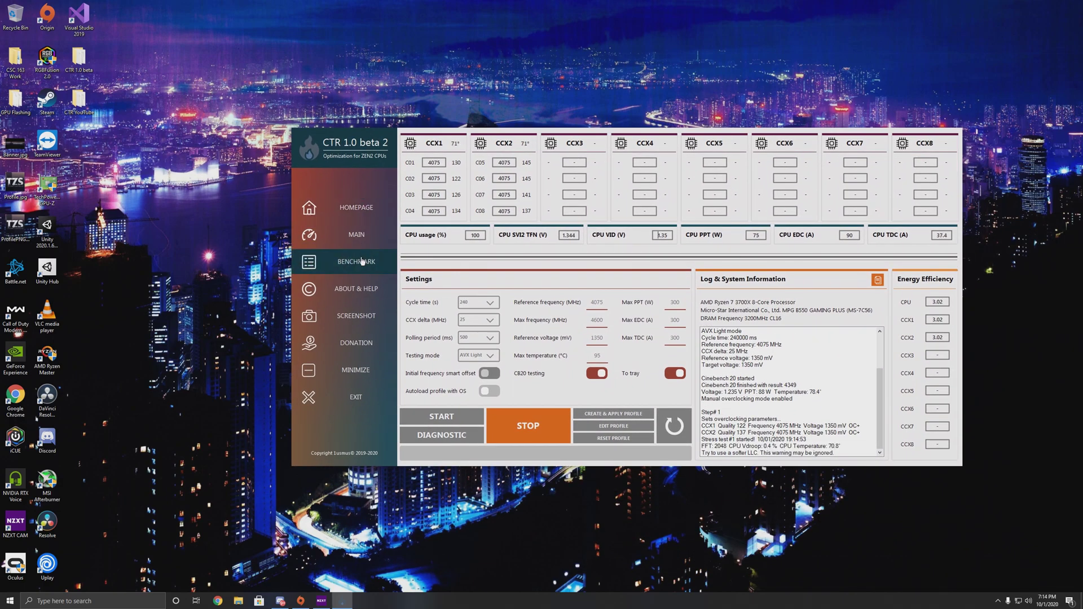
{"action": "left_click", "coordinate": [362, 262]}
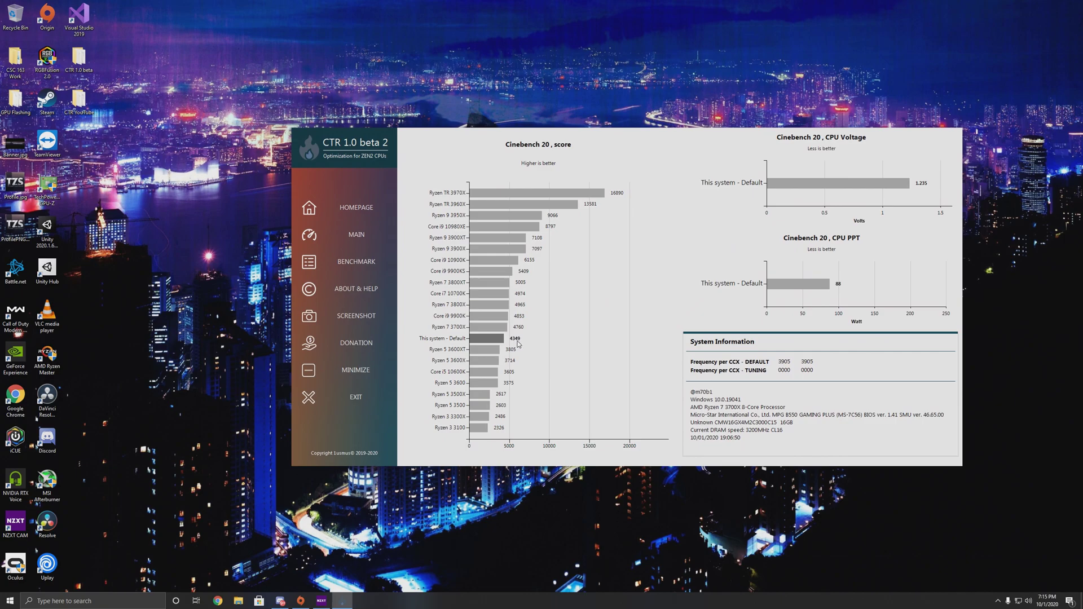
{"action": "left_click", "coordinate": [355, 235]}
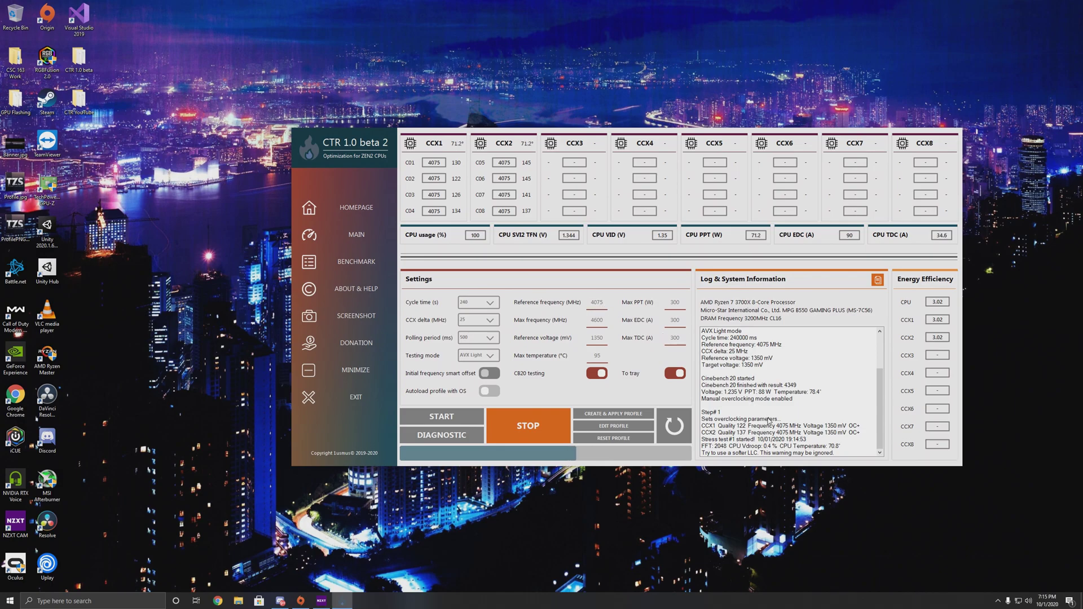
{"action": "right_click", "coordinate": [549, 600]}
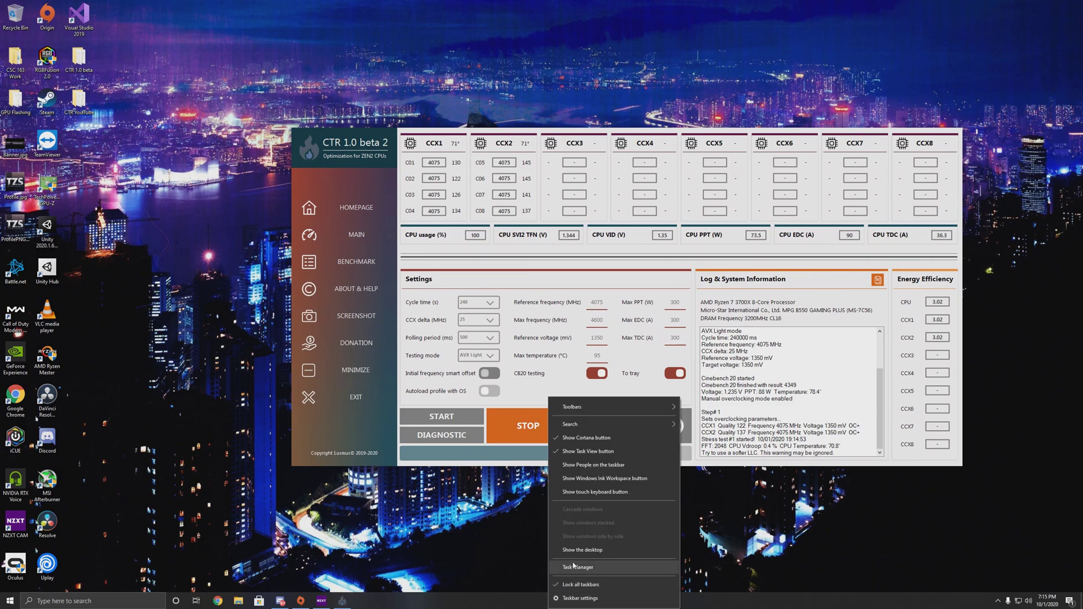
{"action": "left_click", "coordinate": [578, 567]}
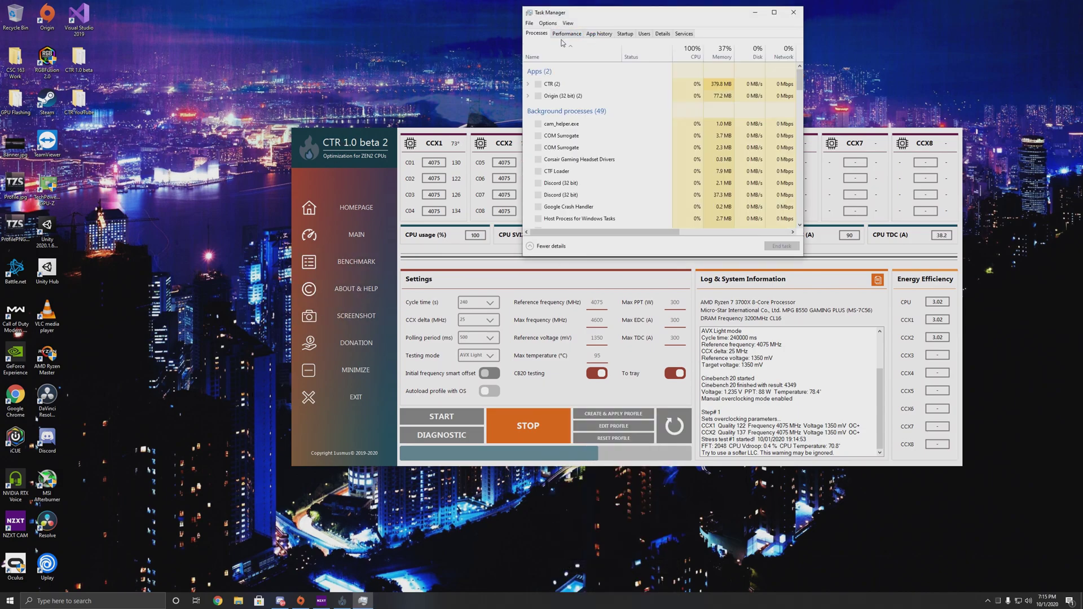
{"action": "left_click", "coordinate": [528, 84]}
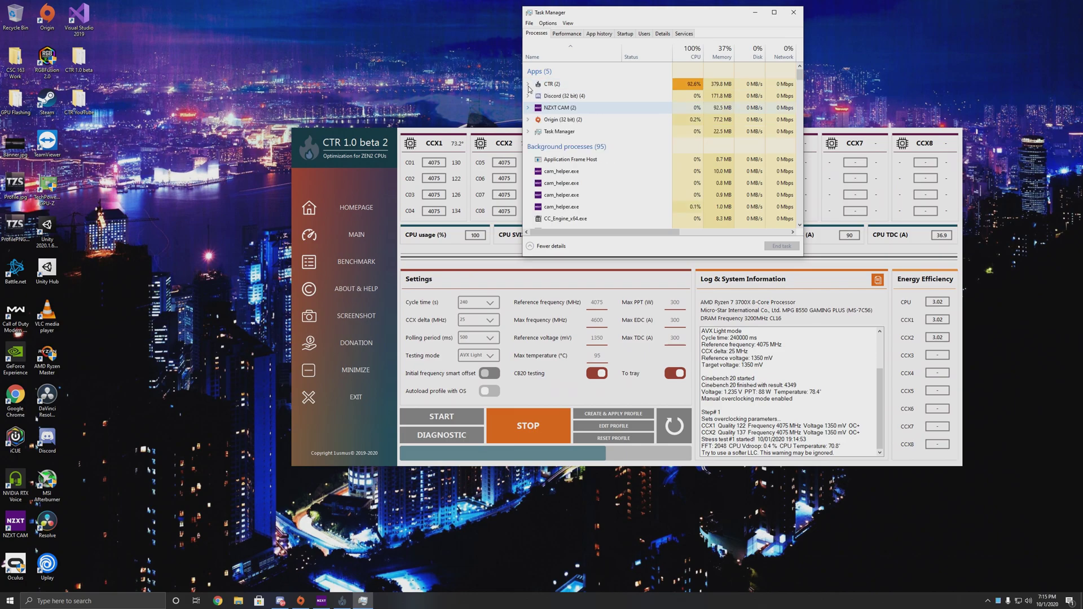
{"action": "left_click", "coordinate": [556, 104]}
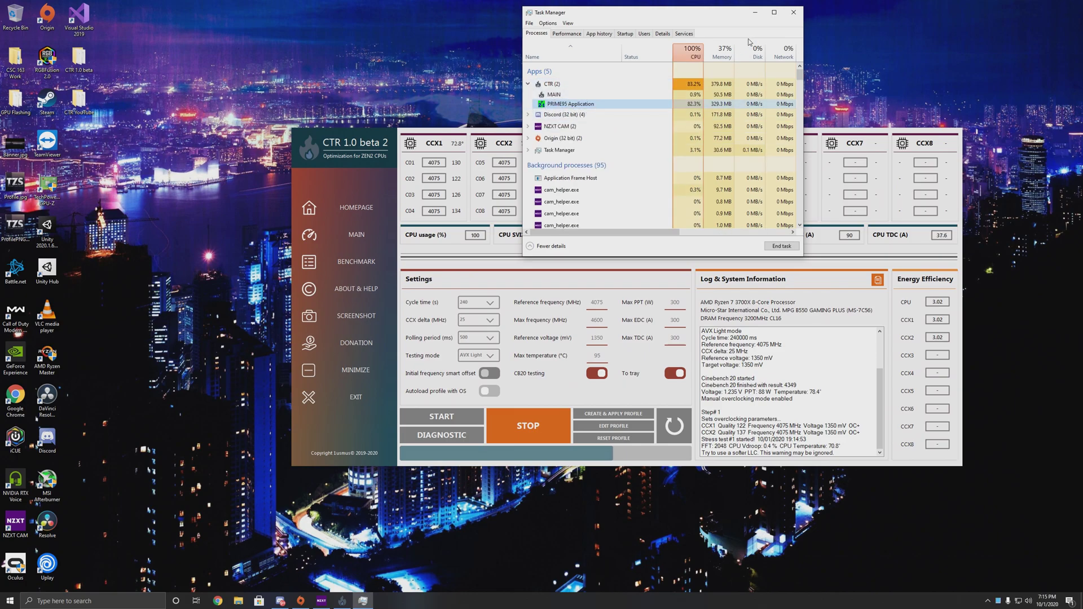
{"action": "left_click", "coordinate": [793, 12]}
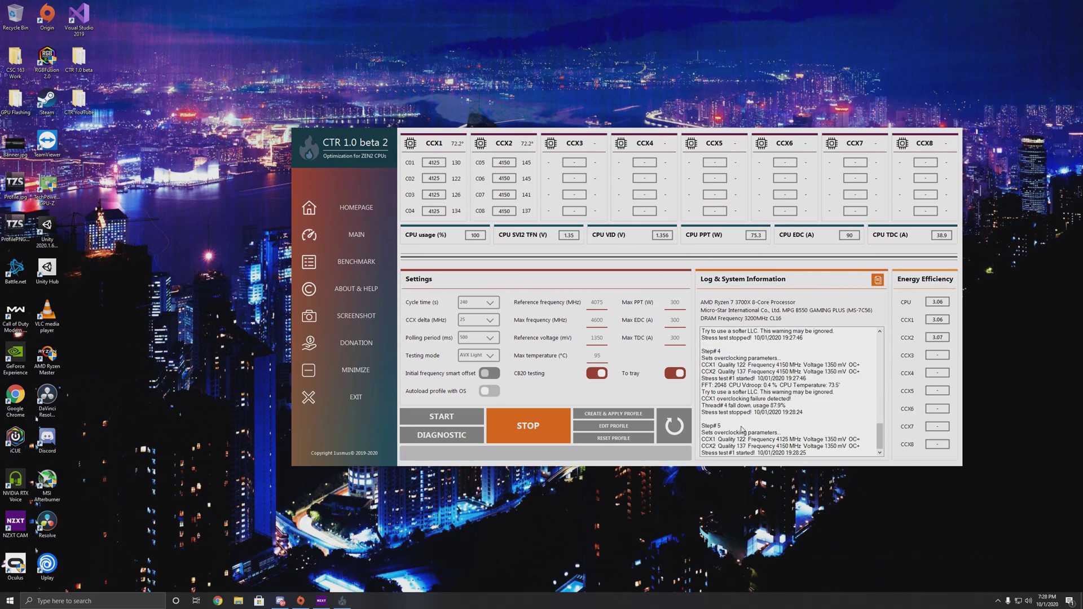
Scroll the log, select the 'CCX1 overclocking failure detected!' entry, then press STOP.
{"action": "scroll", "coordinate": [738, 384], "scroll_direction": "up", "scroll_amount": 2}
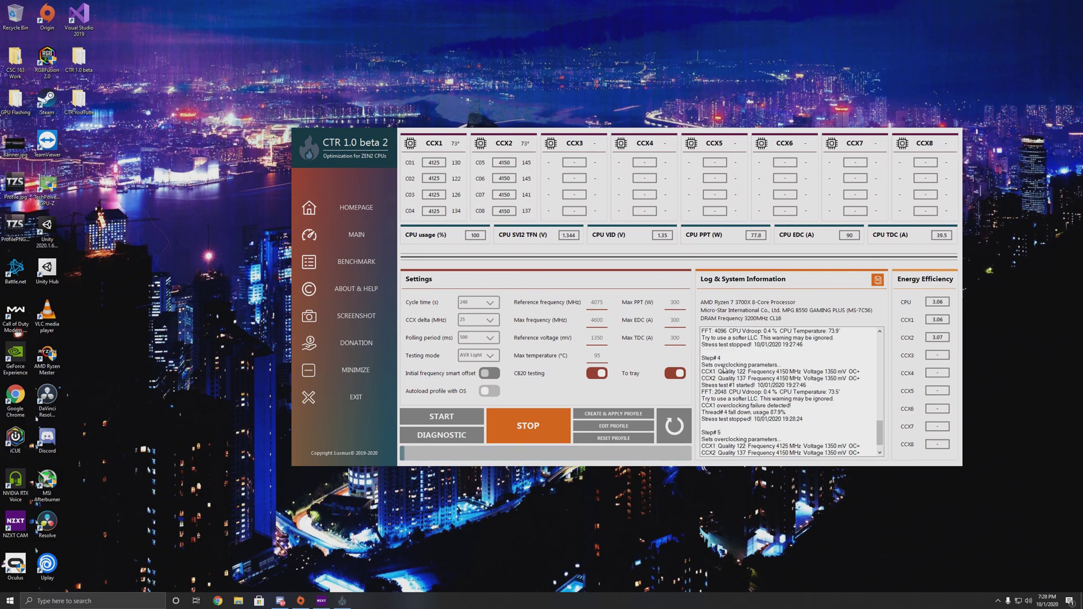
{"action": "left_click", "coordinate": [736, 406]}
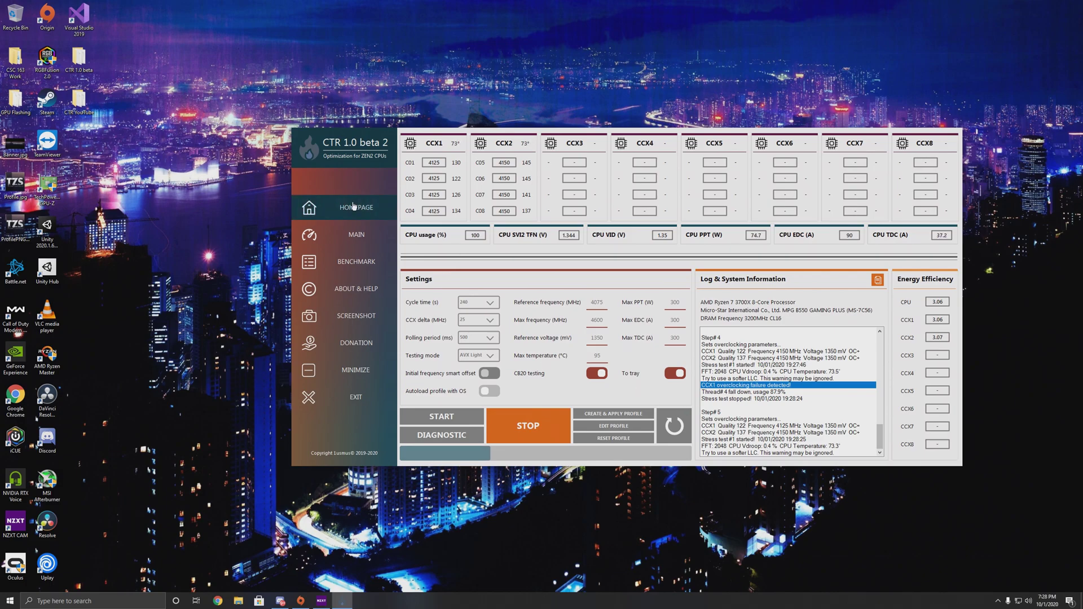
{"action": "left_click", "coordinate": [541, 432]}
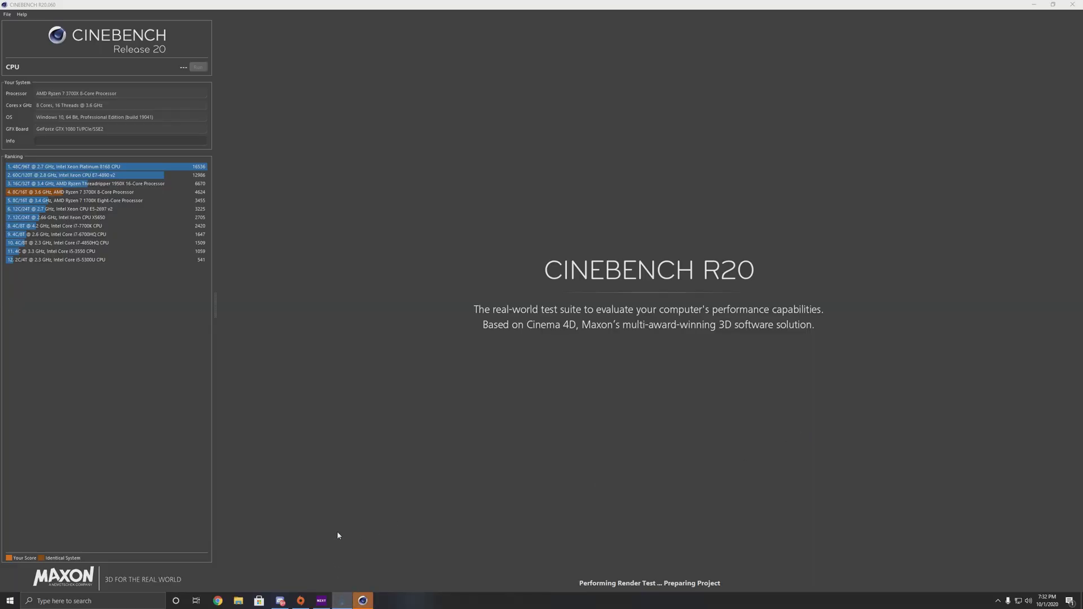
Restore the CTR window from the taskbar over the running Cinebench render.
{"action": "mouse_move", "coordinate": [343, 601]}
{"action": "left_click", "coordinate": [346, 580]}
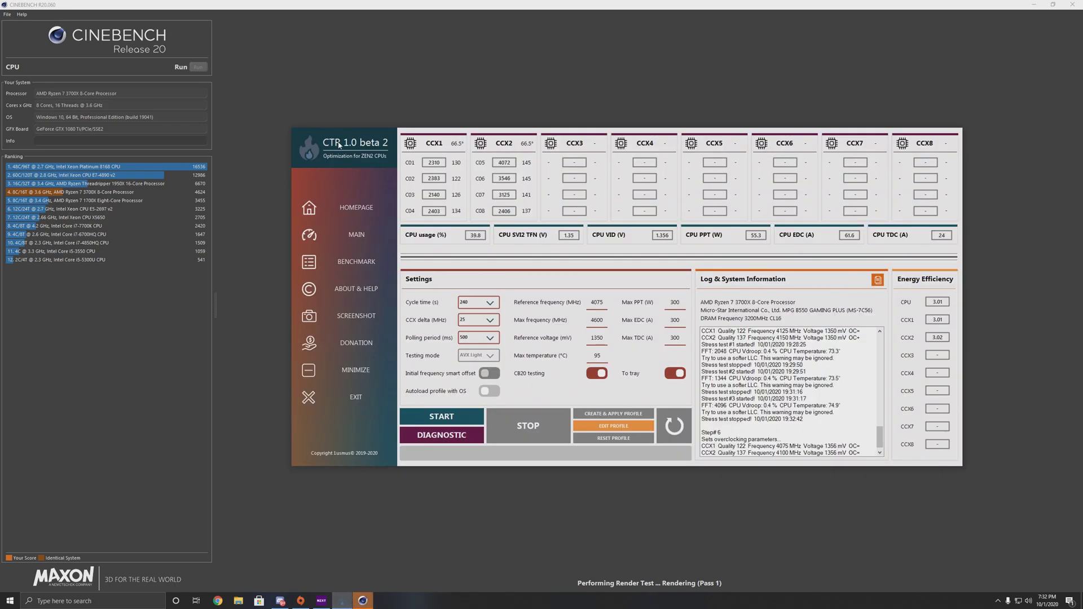
Move CTR aside until its Cinebench check logs 4350, then bring up NZXT CAM's Cooling page.
{"action": "left_click_drag", "start_coordinate": [347, 136], "coordinate": [68, 246]}
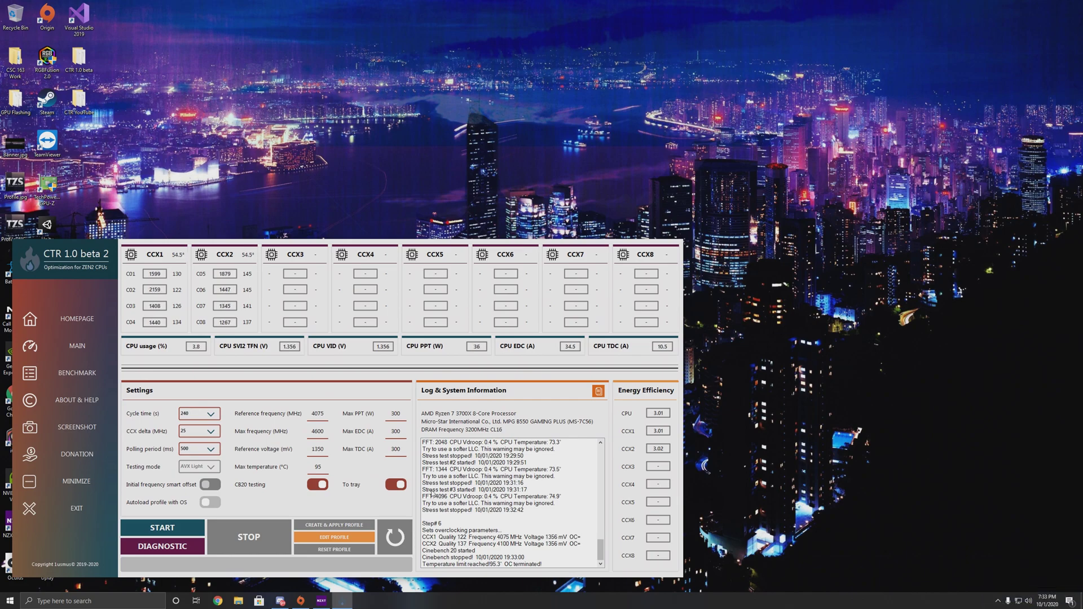
{"action": "left_click", "coordinate": [322, 601]}
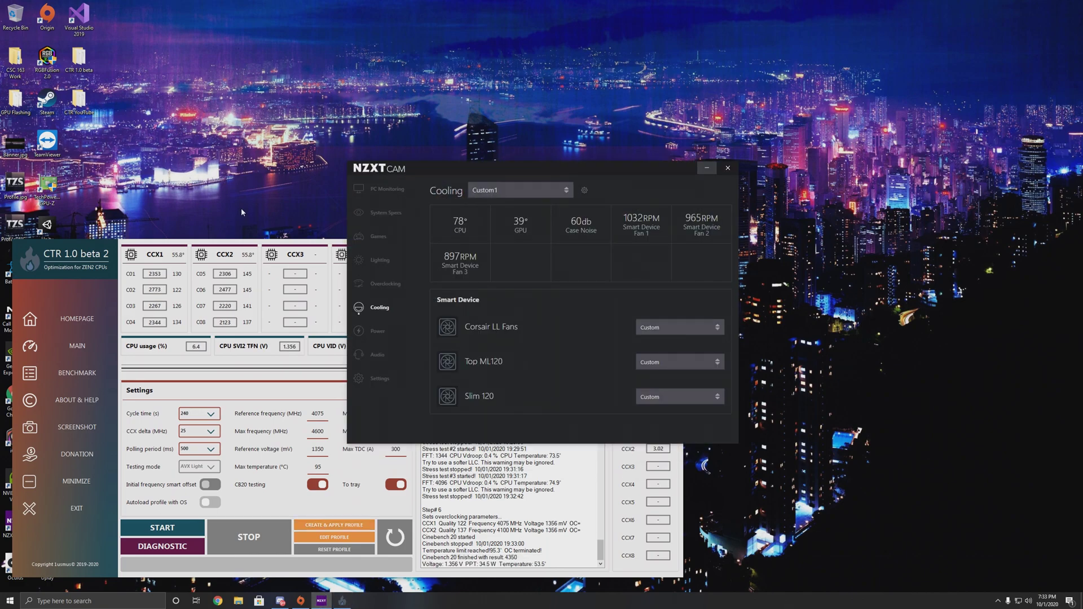
Switch NZXT CAM's cooling profile to Fixed, then show CTR's benchmark charts: tuned 4350 vs default 4349.
{"action": "left_click_drag", "start_coordinate": [392, 256], "coordinate": [550, 213]}
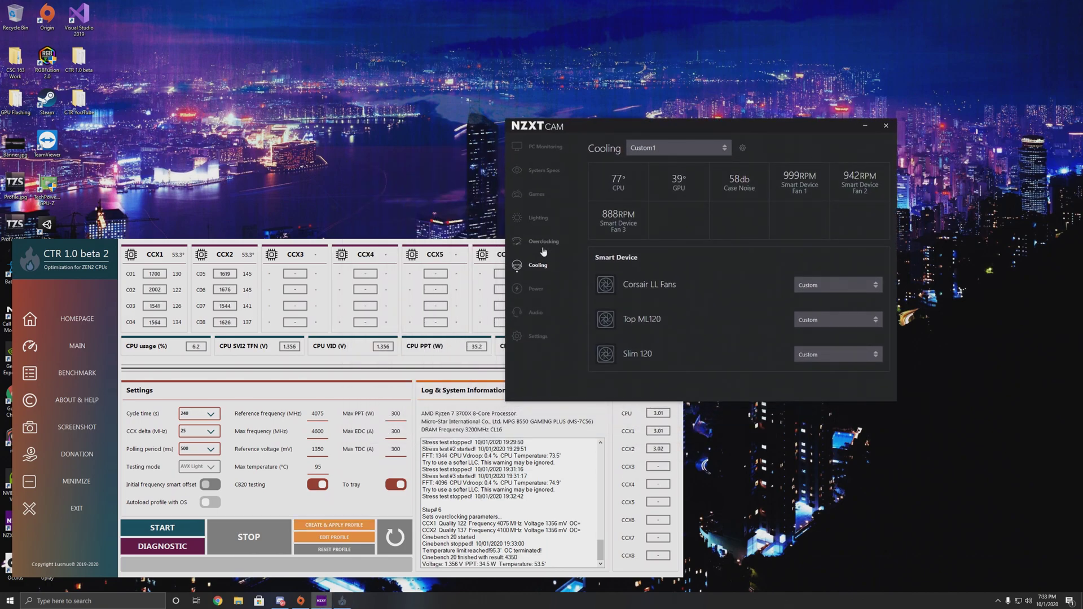
{"action": "left_click", "coordinate": [665, 148]}
{"action": "left_click", "coordinate": [659, 226]}
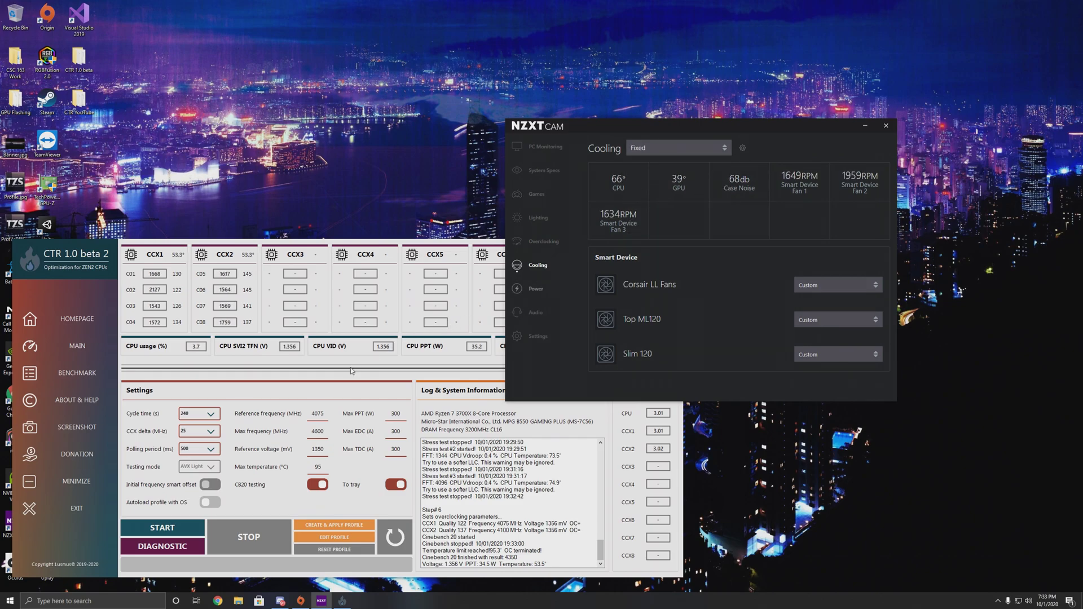
{"action": "left_click", "coordinate": [73, 369]}
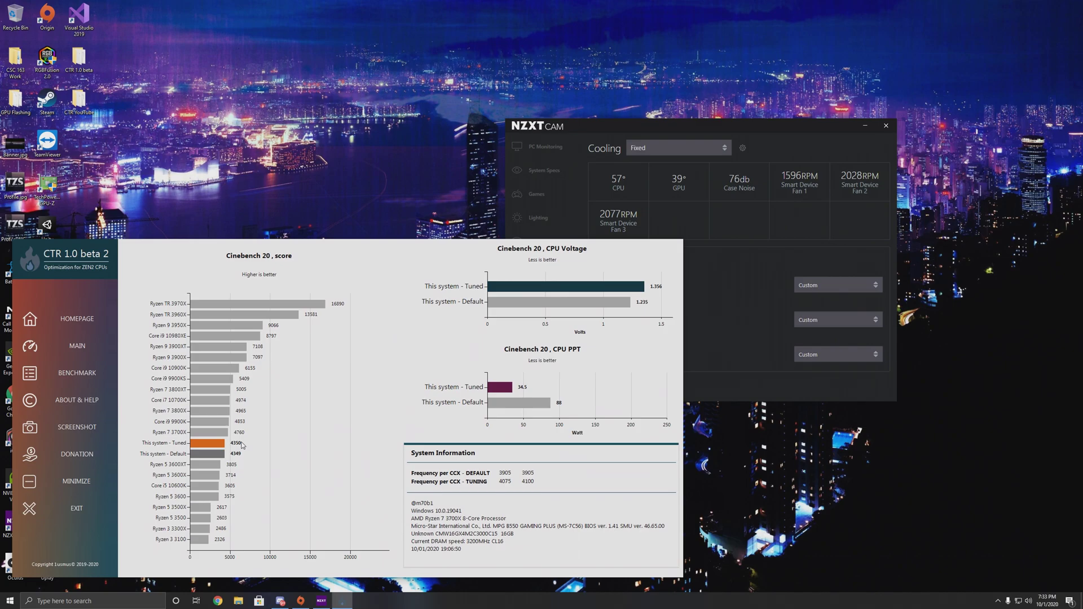
Move CTR over CAM, search 'cine', and launch Cinebench.exe from CTR YouTube > CB20.
{"action": "left_click_drag", "start_coordinate": [59, 244], "coordinate": [383, 206]}
{"action": "left_click", "coordinate": [92, 600]}
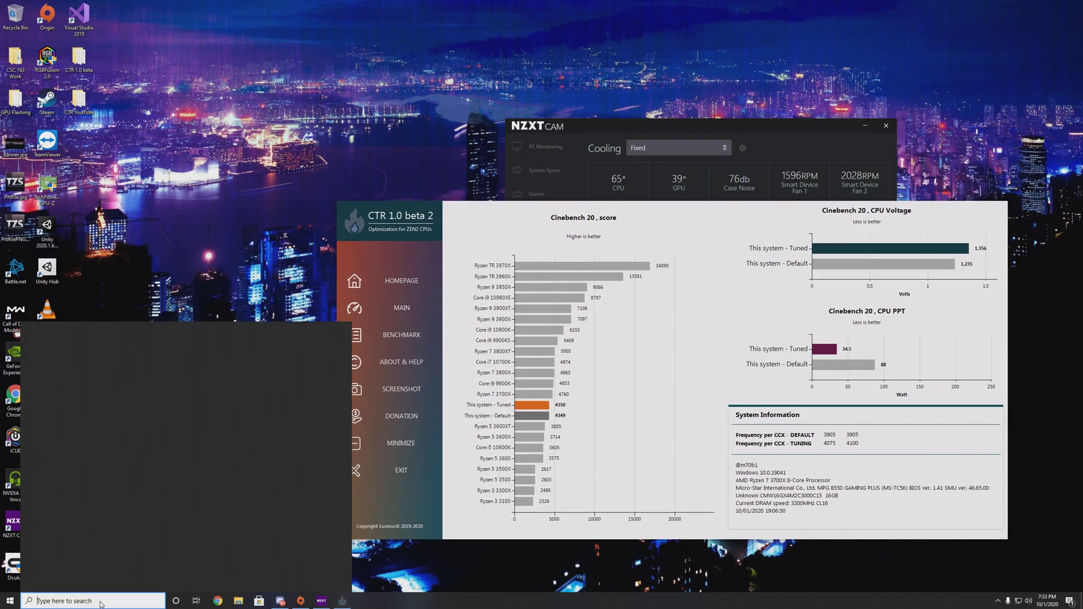
{"action": "type", "text": "cine"}
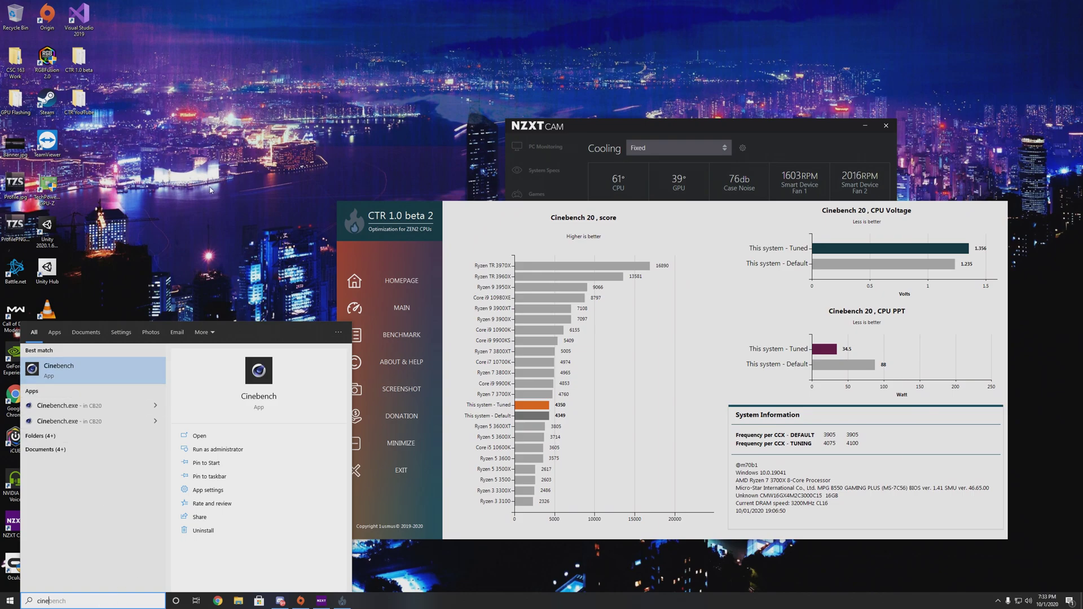
{"action": "double_click", "coordinate": [79, 101]}
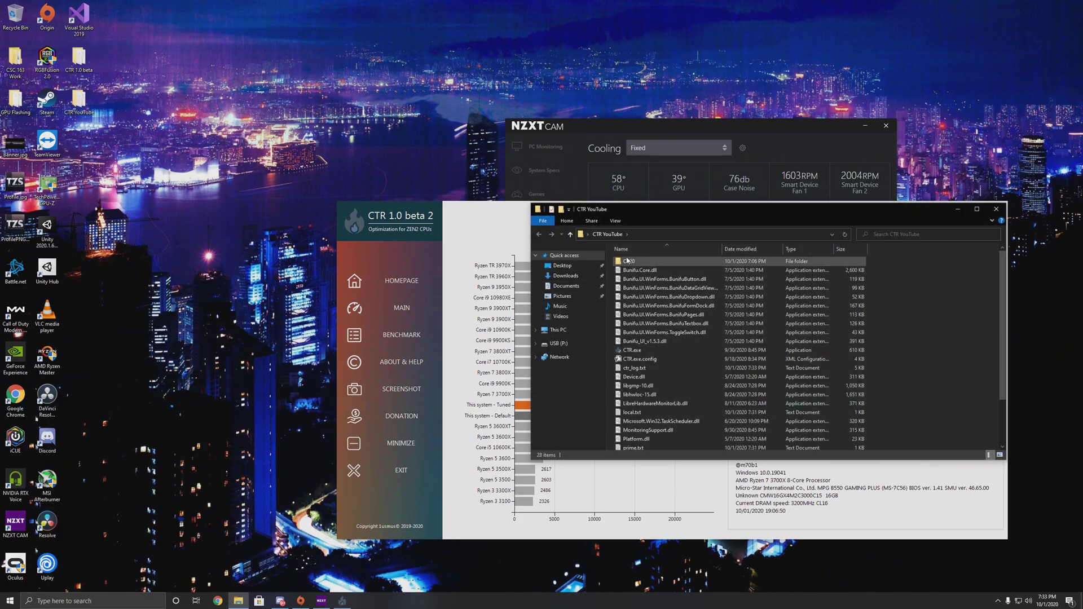
{"action": "double_click", "coordinate": [630, 261]}
{"action": "left_click", "coordinate": [636, 289]}
{"action": "double_click", "coordinate": [636, 289]}
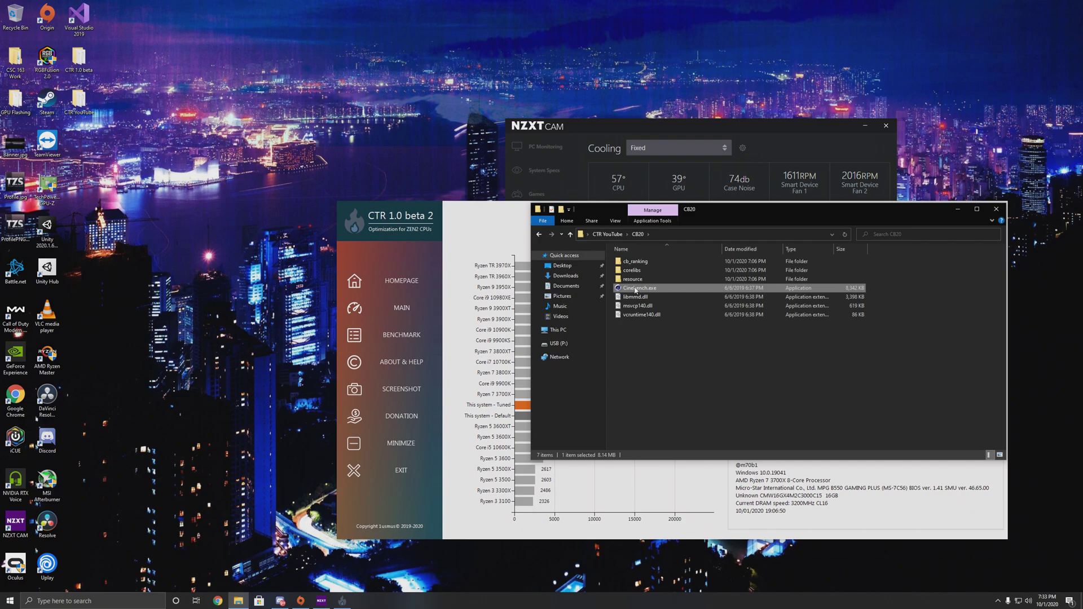
Accept the Cinebench licence and bring CTR forward while the CPU run scores 4455 pts.
{"action": "left_click", "coordinate": [523, 418]}
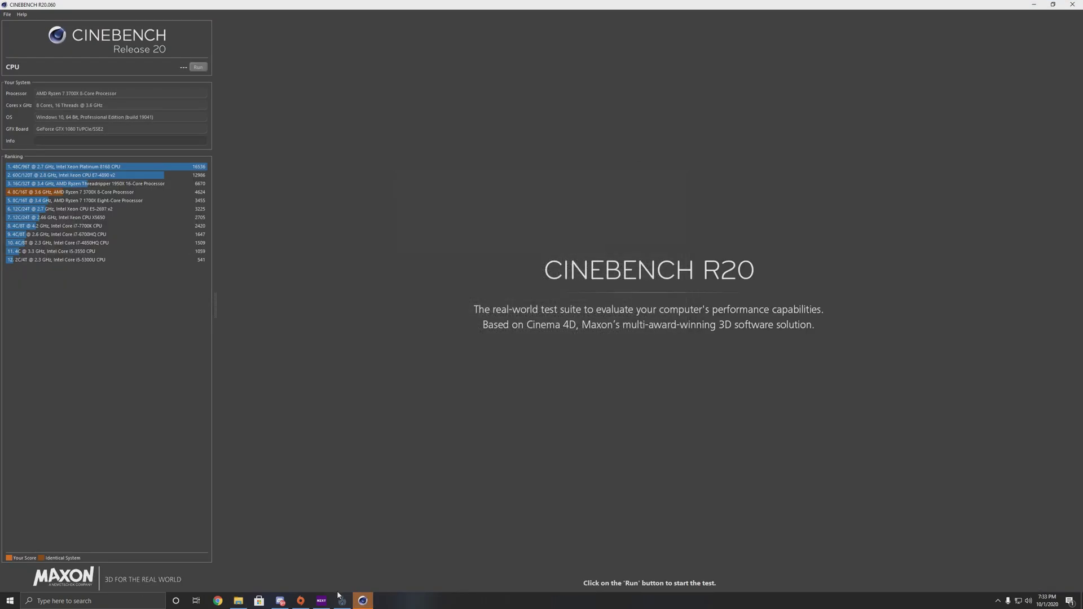
{"action": "left_click", "coordinate": [342, 600]}
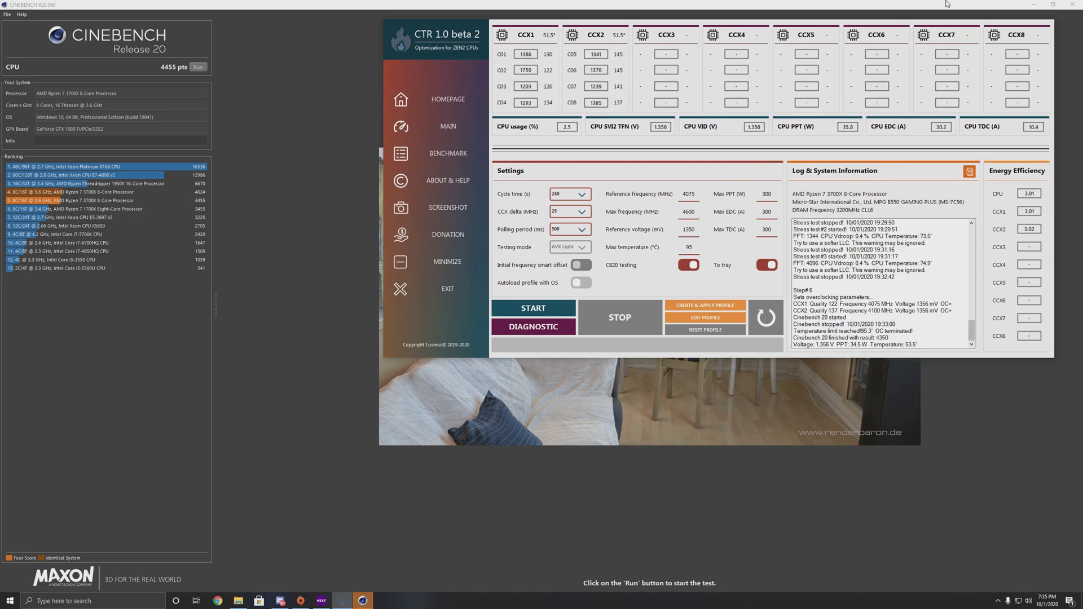
Close Cinebench, check CTR's tuned-vs-default charts and the developer's homepage, then return to MAIN.
{"action": "left_click", "coordinate": [1072, 5]}
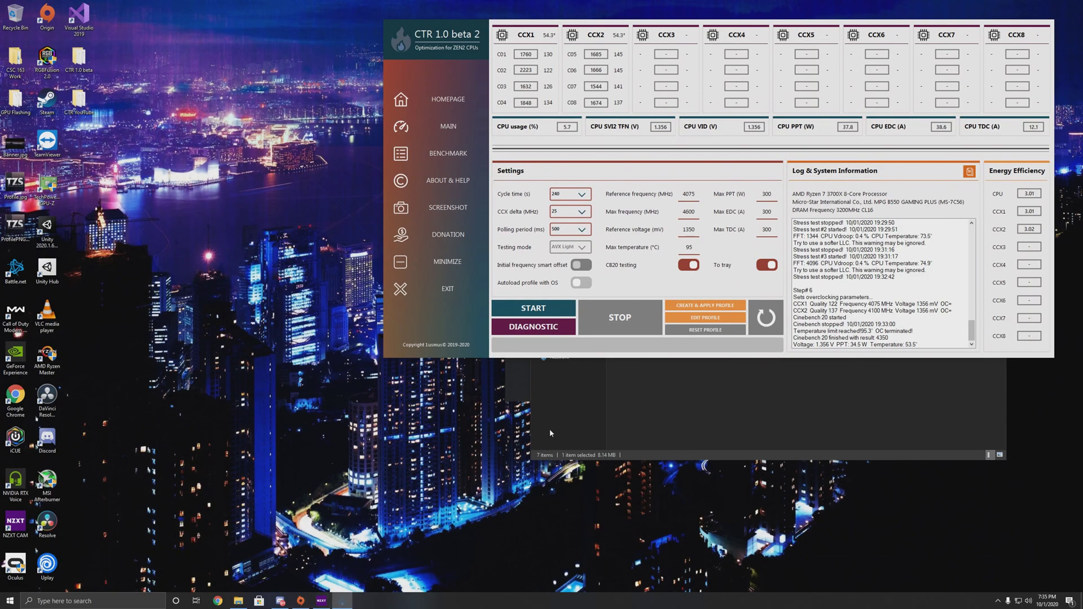
{"action": "left_click", "coordinate": [464, 156]}
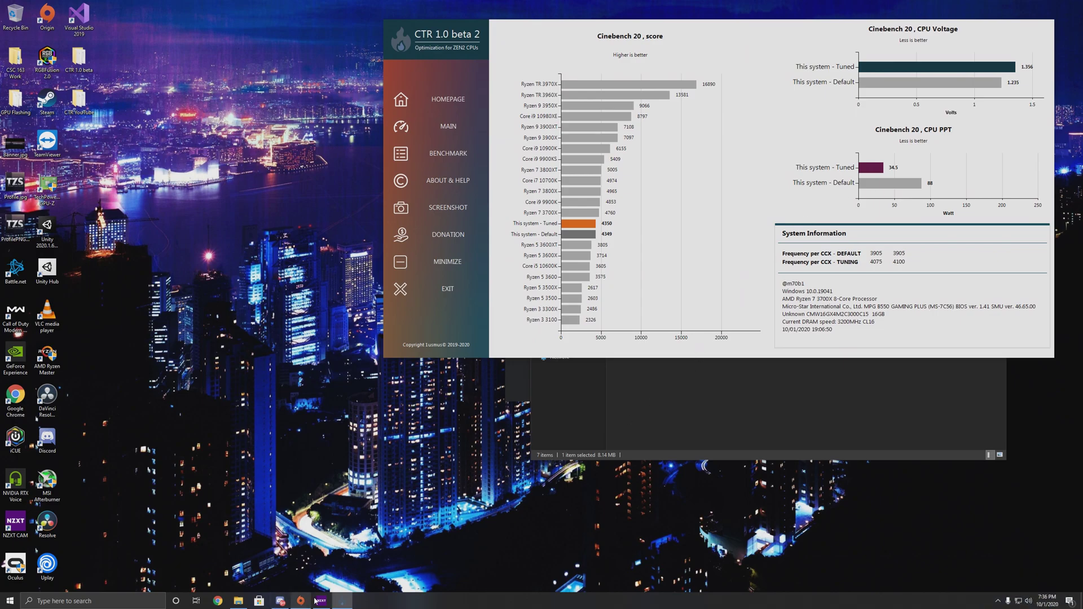
{"action": "left_click", "coordinate": [455, 106]}
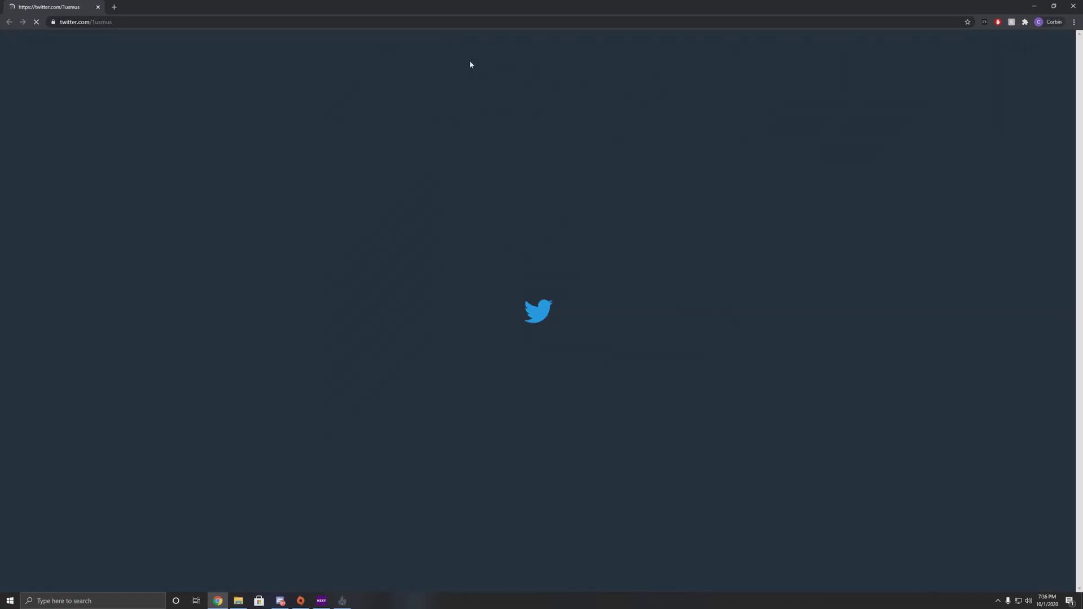
{"action": "left_click", "coordinate": [97, 8]}
{"action": "left_click", "coordinate": [460, 126]}
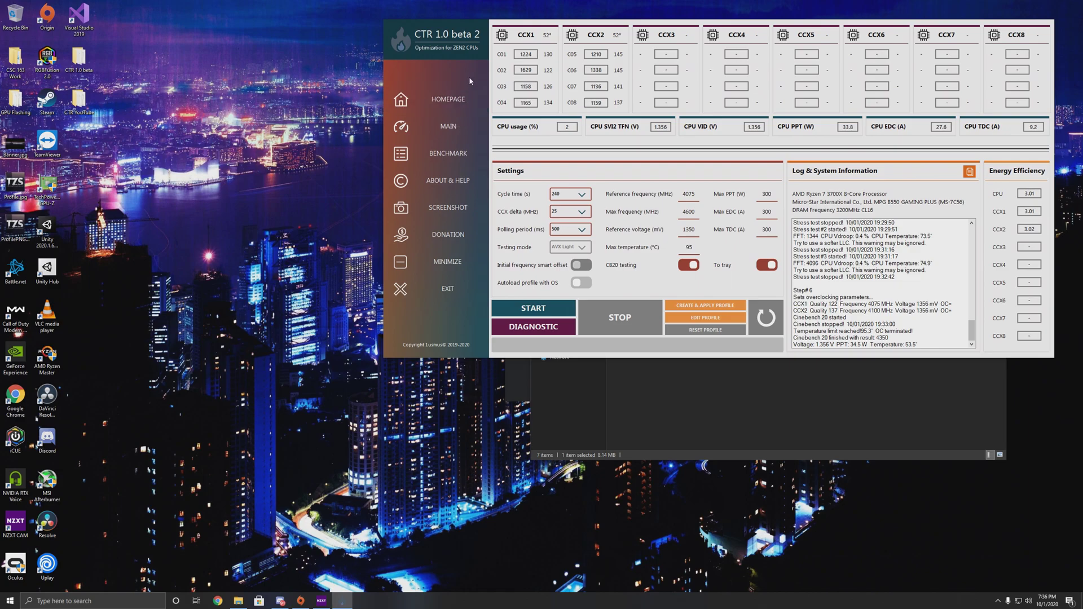
Place CTR top-left, the CB20 folder lower-left and NZXT CAM's cooling page top-right.
{"action": "left_click_drag", "start_coordinate": [474, 18], "coordinate": [92, 8]}
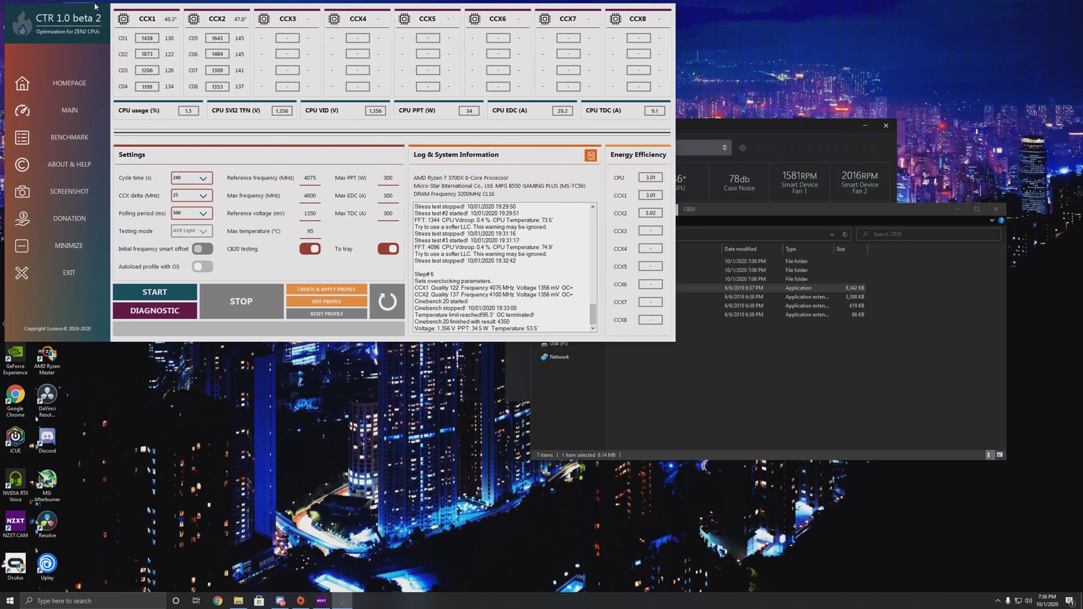
{"action": "left_click", "coordinate": [745, 209]}
{"action": "left_click_drag", "start_coordinate": [745, 207], "coordinate": [224, 336]}
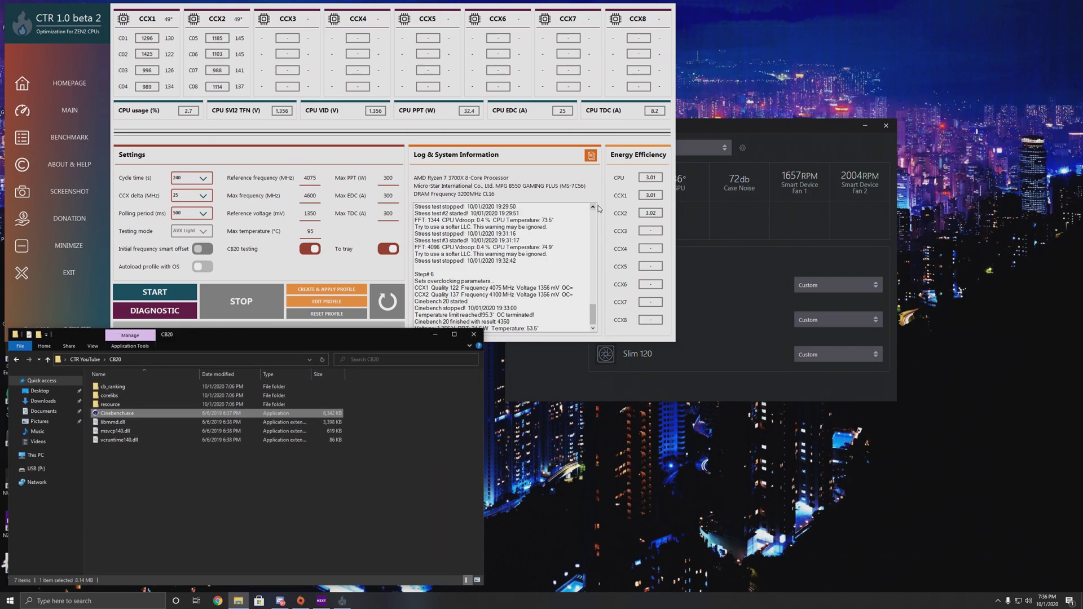
{"action": "left_click_drag", "start_coordinate": [726, 128], "coordinate": [897, 14]}
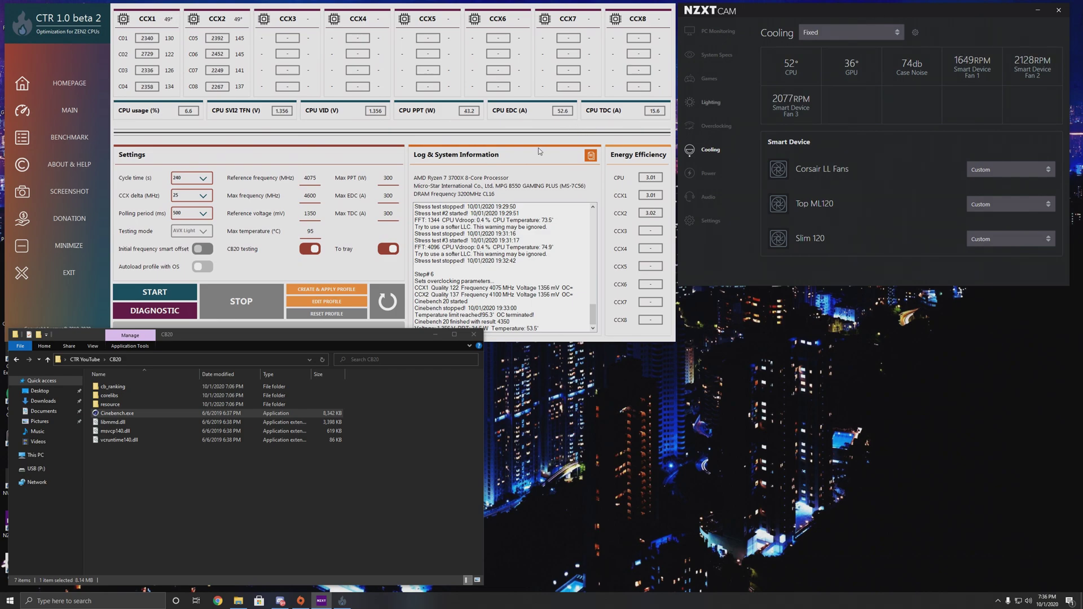
Refocus CTR and nudge the CB20 folder; the log shows CCX1 4075 MHz, CCX2 4100 MHz at 1356 mV.
{"action": "left_click", "coordinate": [530, 261]}
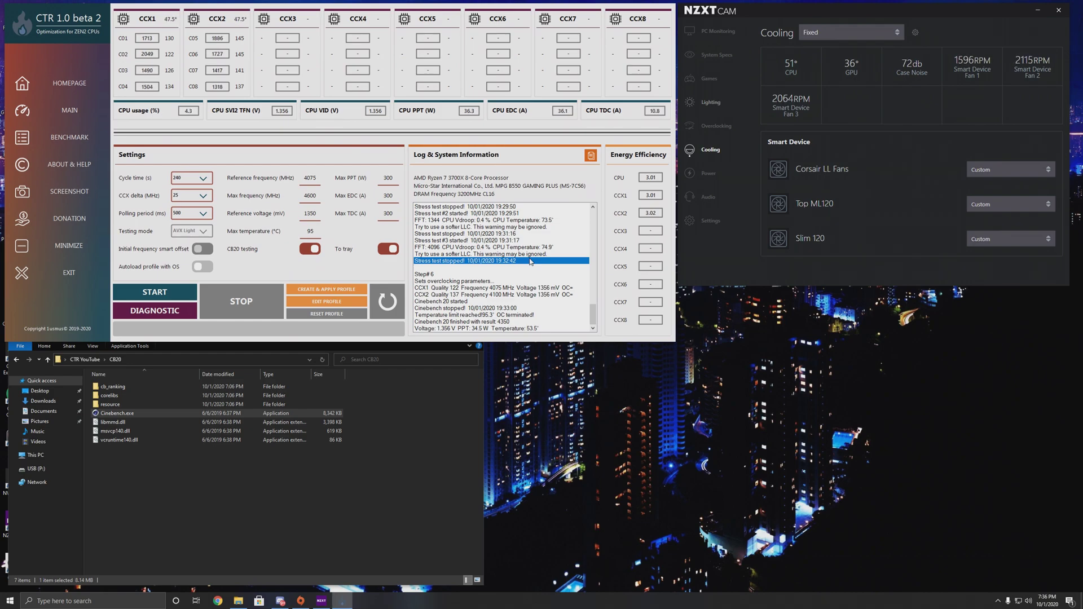
{"action": "left_click", "coordinate": [440, 424]}
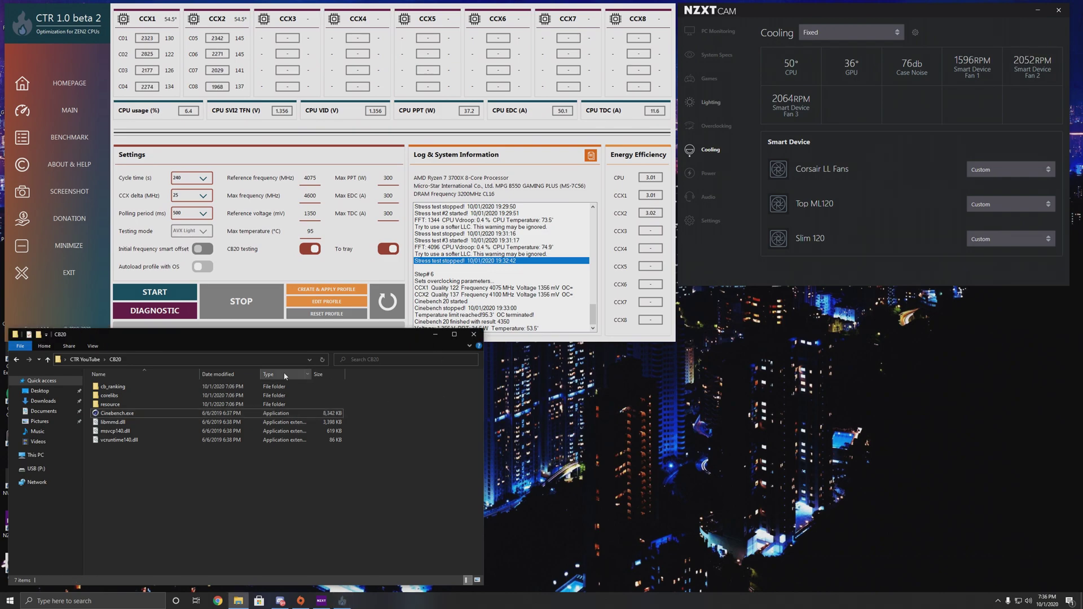
{"action": "left_click_drag", "start_coordinate": [258, 335], "coordinate": [256, 339]}
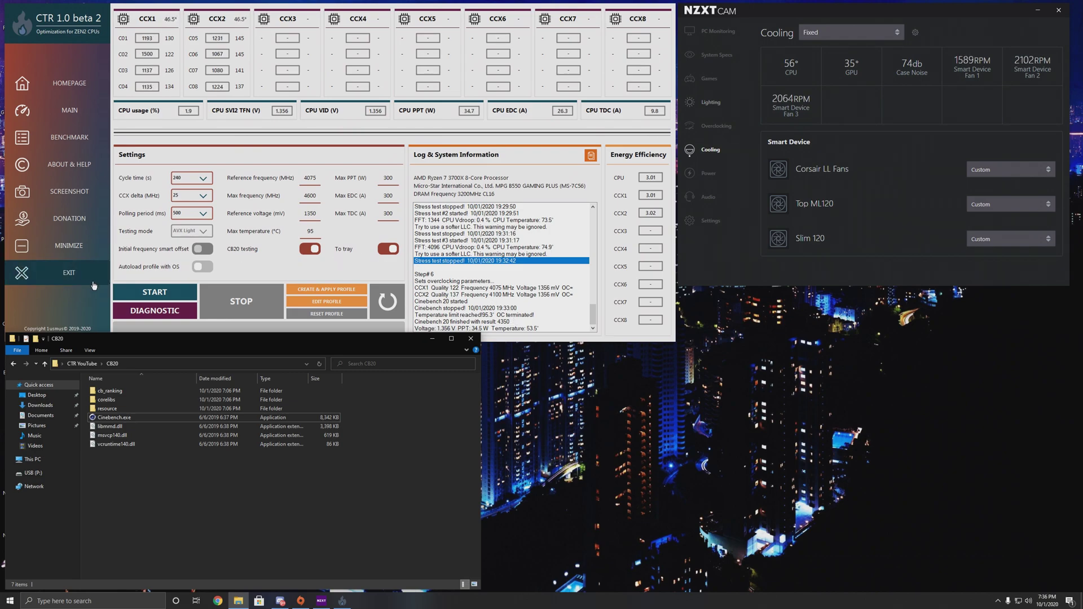
{"action": "left_click", "coordinate": [713, 432]}
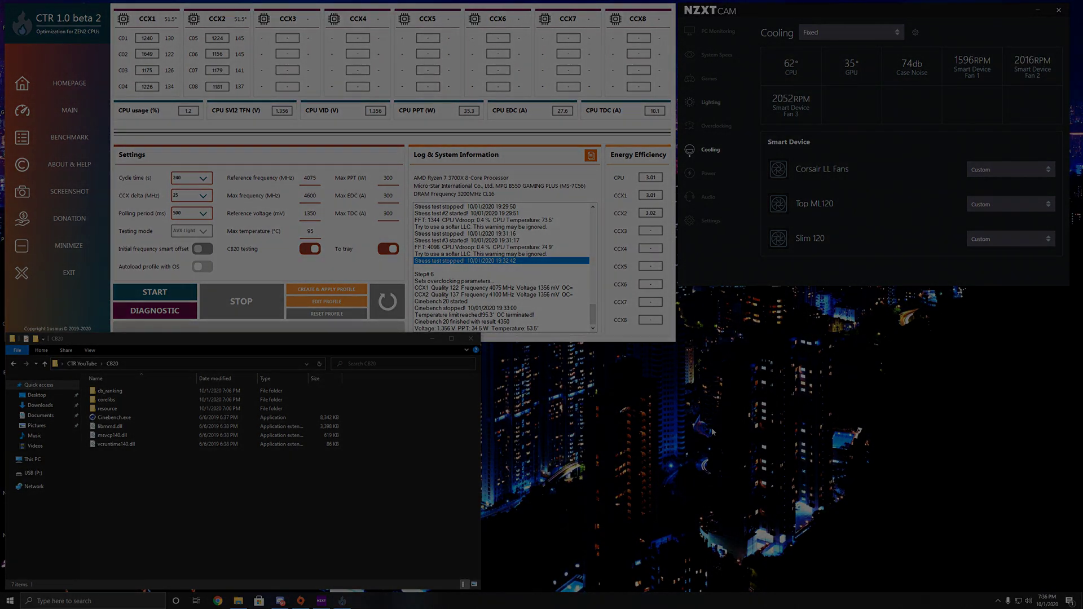